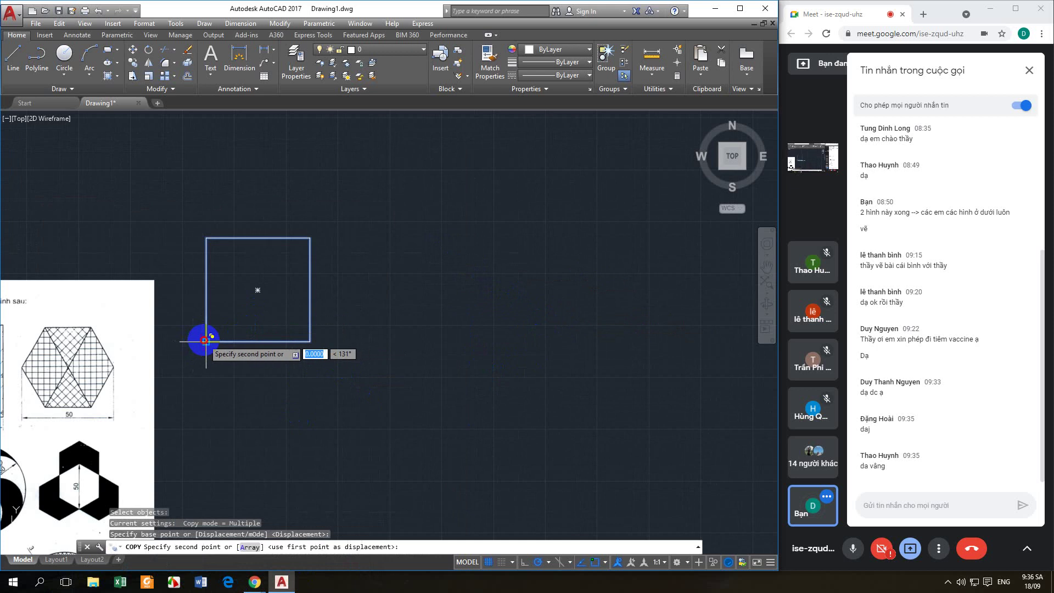
- Copy the square against its right edge, and copy the resulting pair alongside to form a row of four adjoining squares
left_click(310, 341)
key("Return")
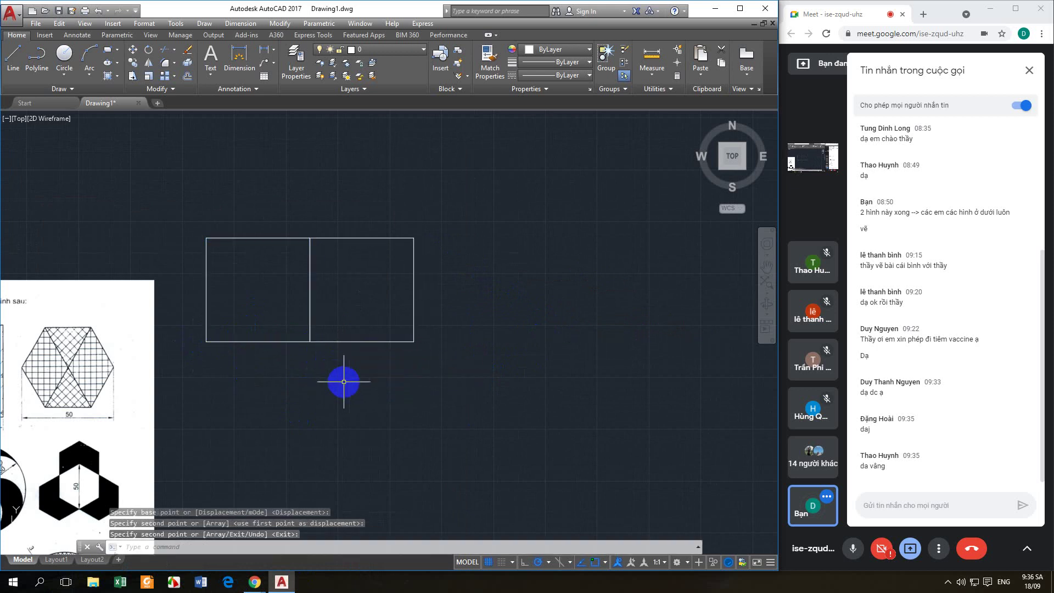
type("co")
key("Return")
left_click(344, 383)
left_click(254, 326)
key("Return")
left_click(206, 341)
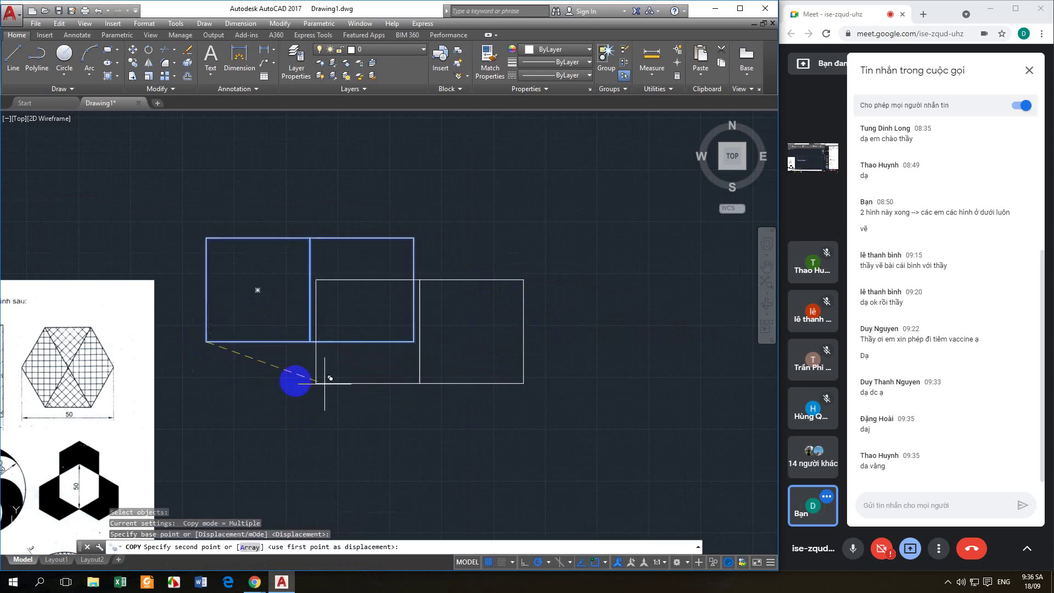
left_click(413, 341)
key("Return")
- Mirror the row of four squares about its right edge, keeping the originals
scroll(447, 395, "down", 2)
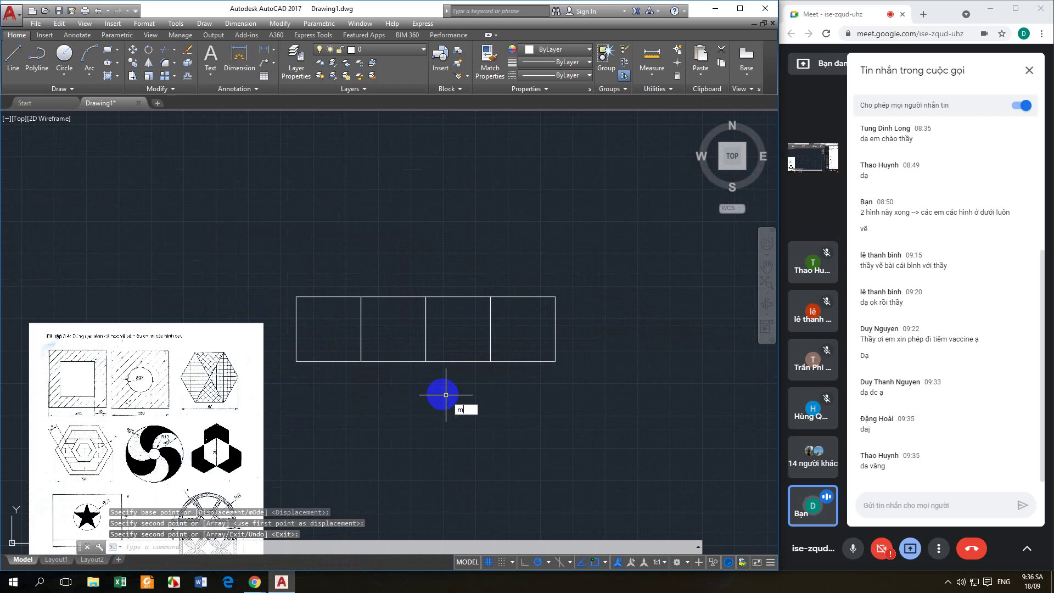
type("mi")
key("Return")
left_click(276, 276)
left_click(604, 428)
key("Return")
left_click(555, 362)
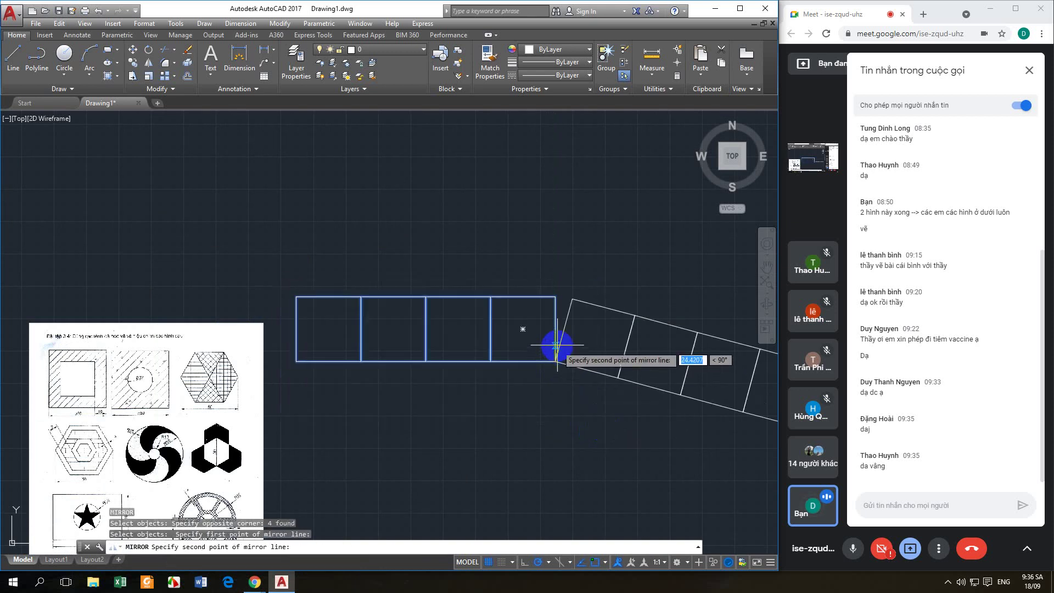
left_click(555, 297)
key("Return")
scroll(557, 354, "down", 3)
middle_click_drag(559, 362, 487, 370)
scroll(490, 372, "up", 2)
type("c")
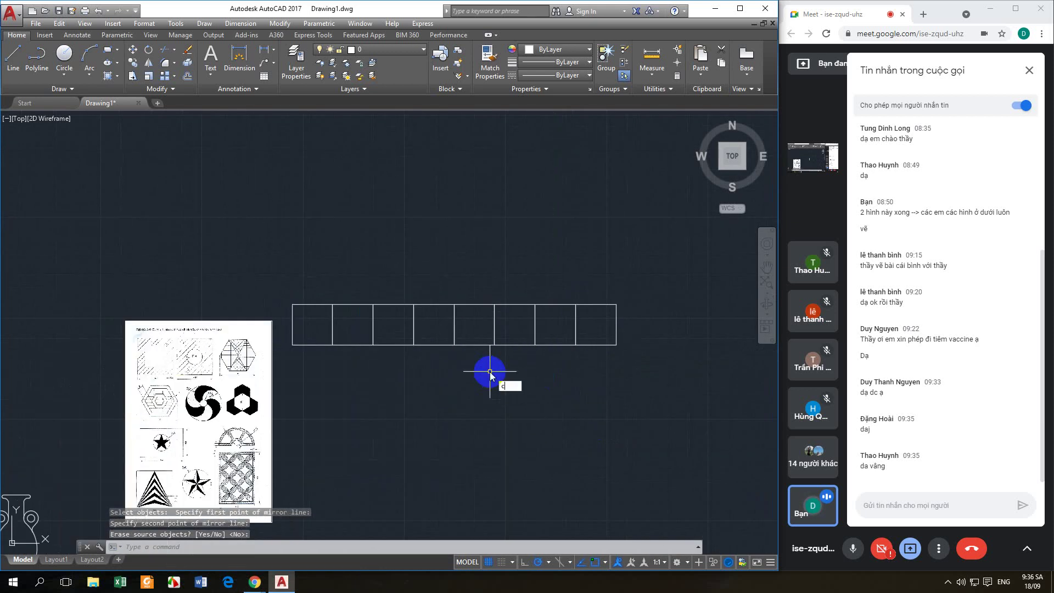
type("o")
key("Return")
left_click(624, 393)
left_click(265, 273)
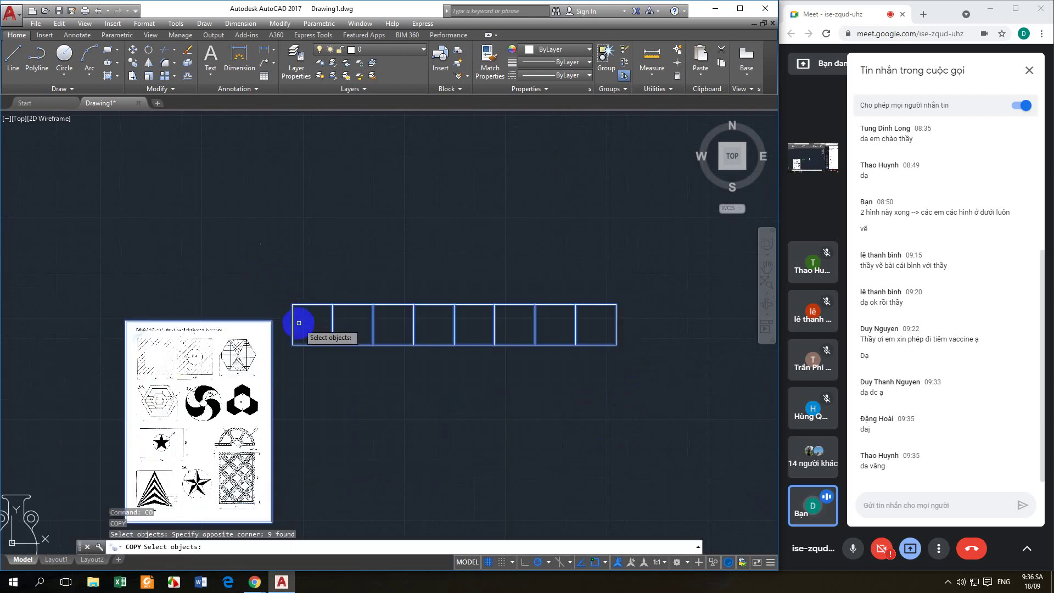
key("Escape")
- Mirror the full row of squares about its lower edge, keeping the originals, to add a second row beneath
type("mi")
key("Return")
left_click(266, 280)
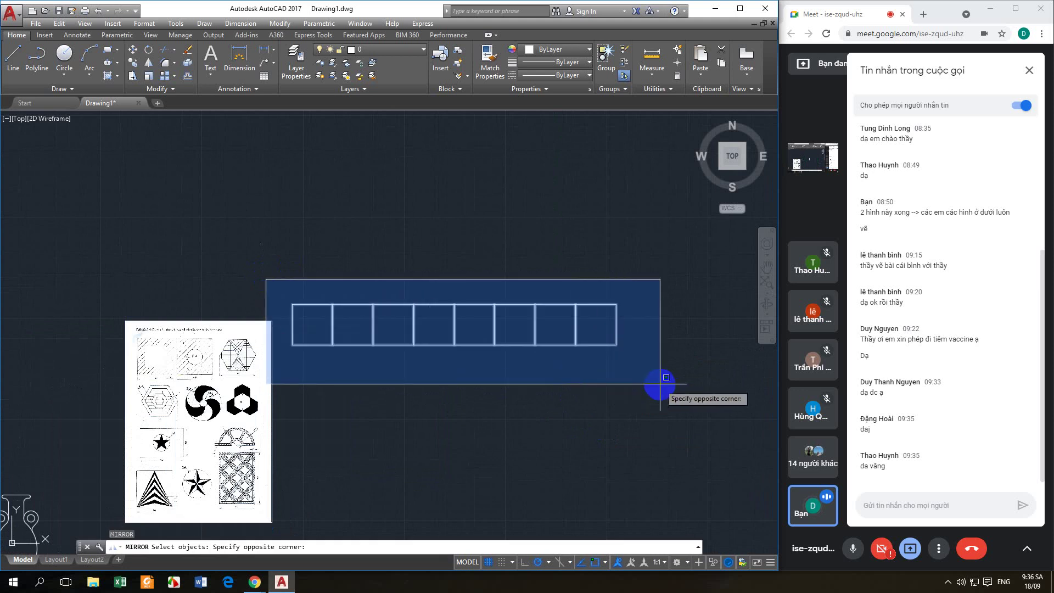
left_click(665, 385)
key("Return")
left_click(596, 344)
left_click(447, 345)
key("Return")
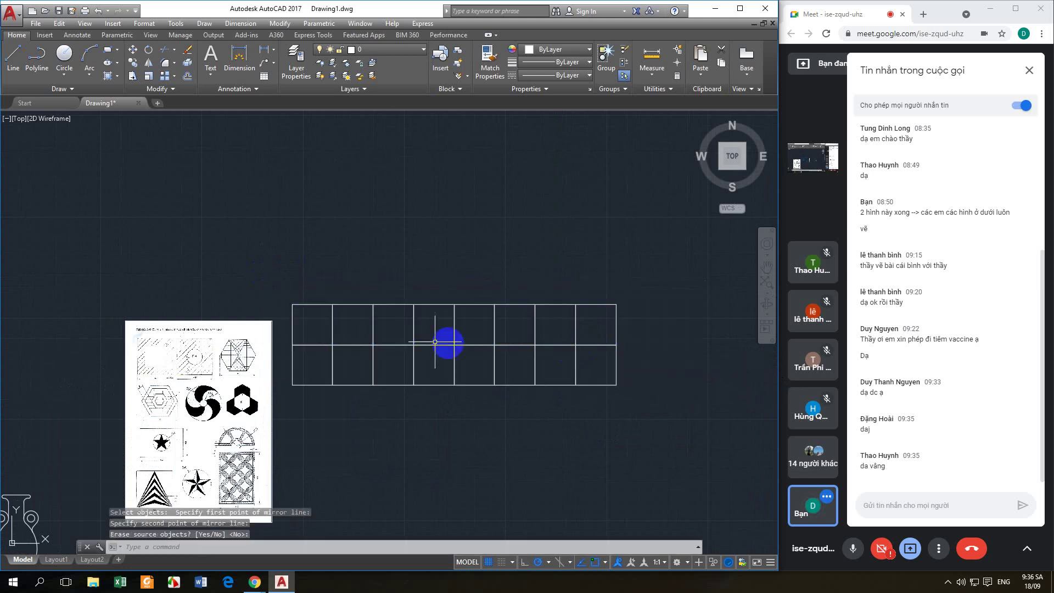
scroll(385, 352, "up", 4)
middle_click_drag(270, 355, 188, 348)
right_click(191, 338)
key("Escape")
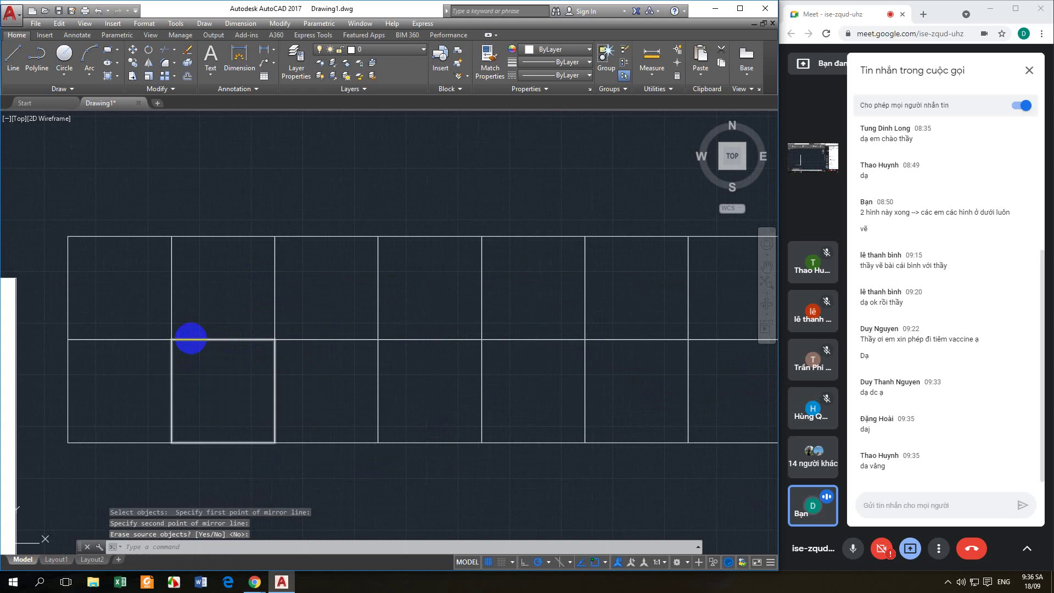
type("h")
key("Return")
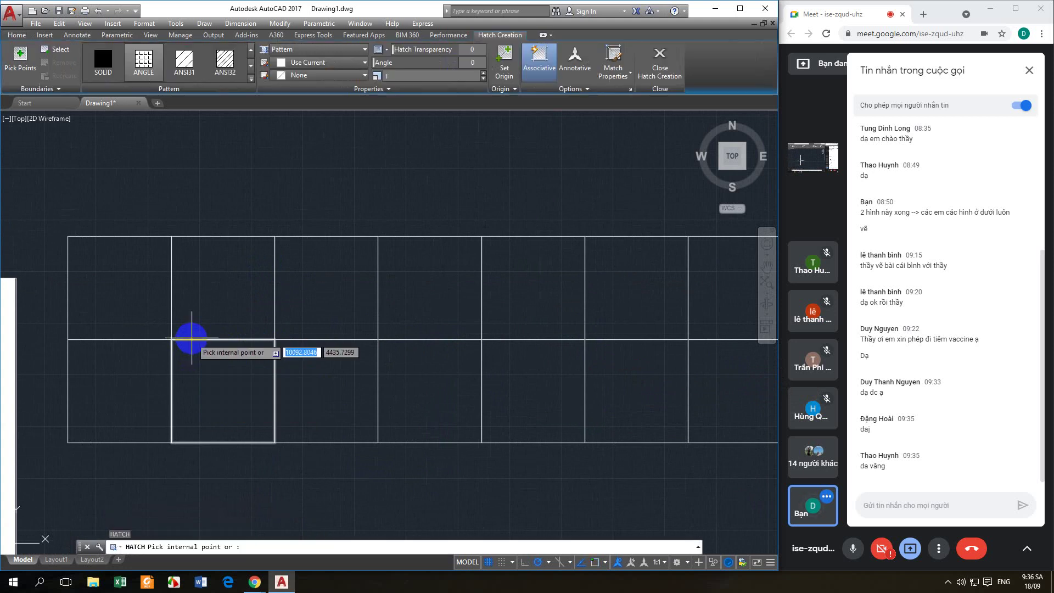
middle_click_drag(103, 258, 151, 257)
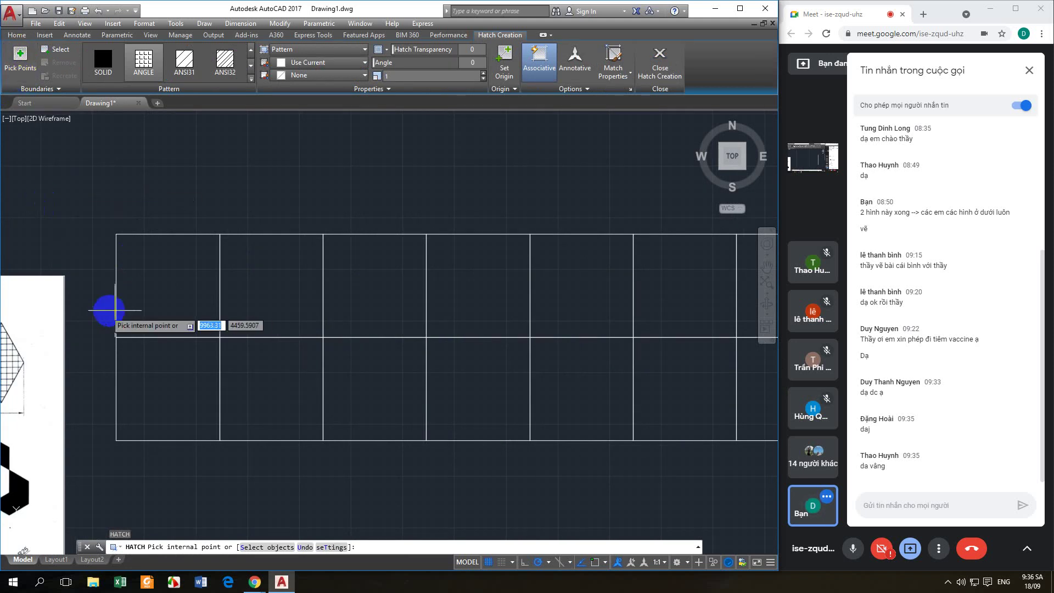
key("Escape")
key("Escape")
key("Escape")
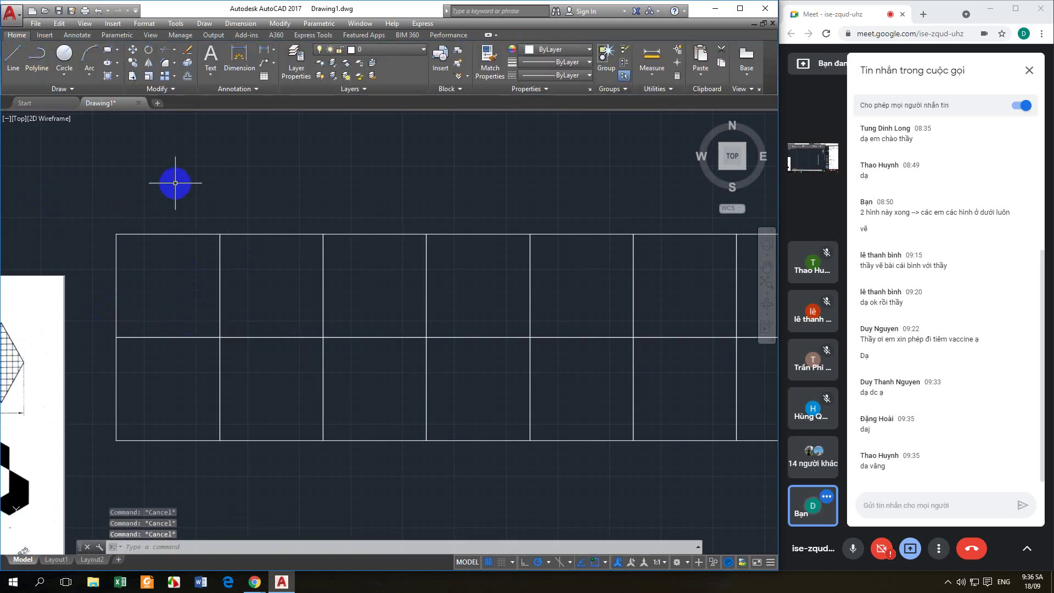
- Hatch the first square of the upper row with the ANGLE pattern
key("Return")
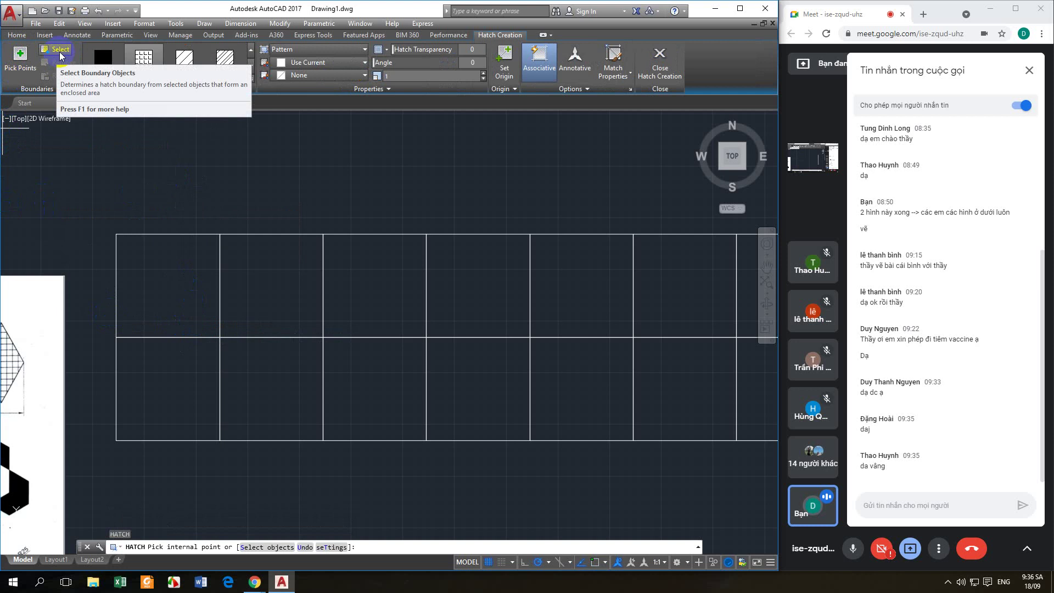
left_click(27, 60)
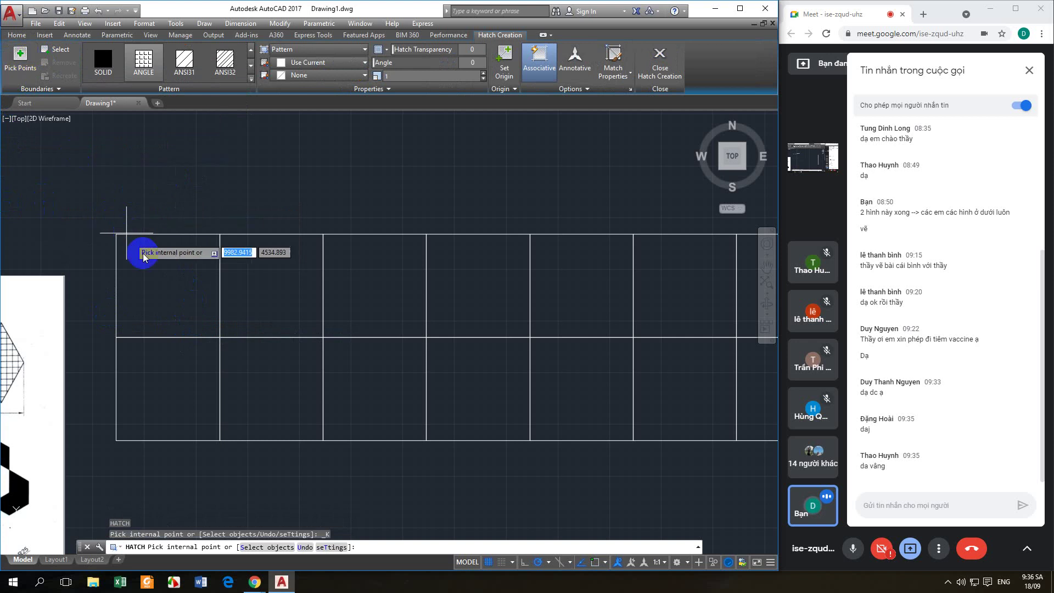
left_click(181, 290)
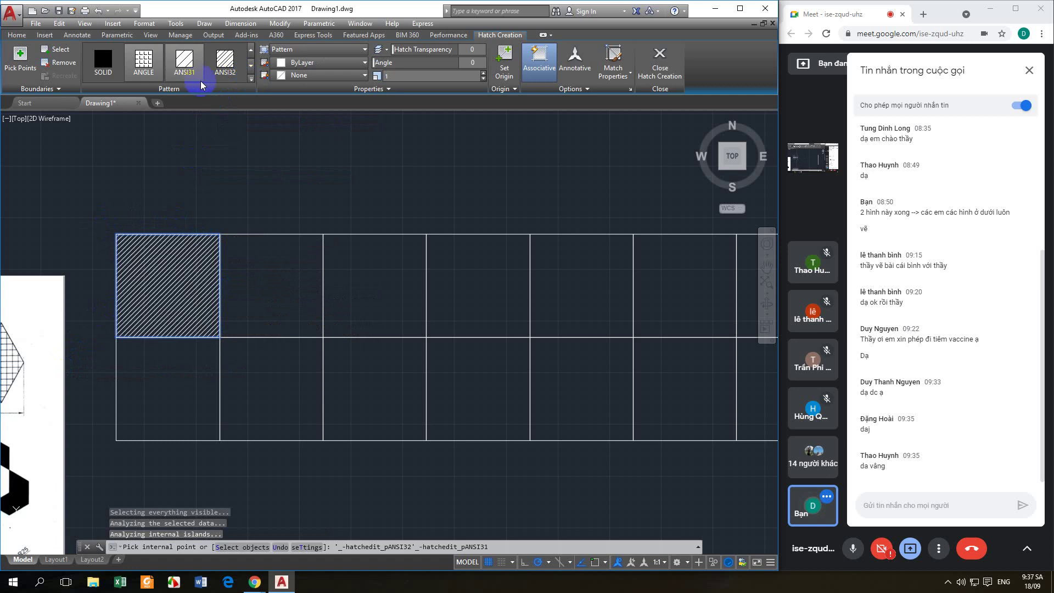
left_click(251, 78)
left_click_drag(254, 83, 253, 52)
left_click(145, 64)
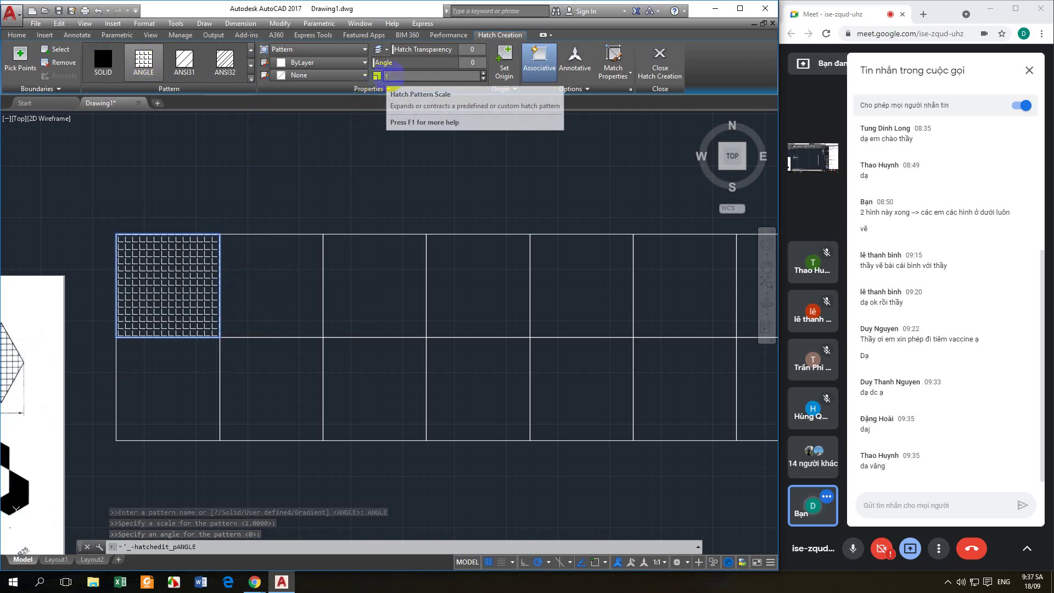
- Try a pattern scale of 5 on the ANGLE hatch, settle on a scale of 2, and finish the hatch
left_click(393, 75)
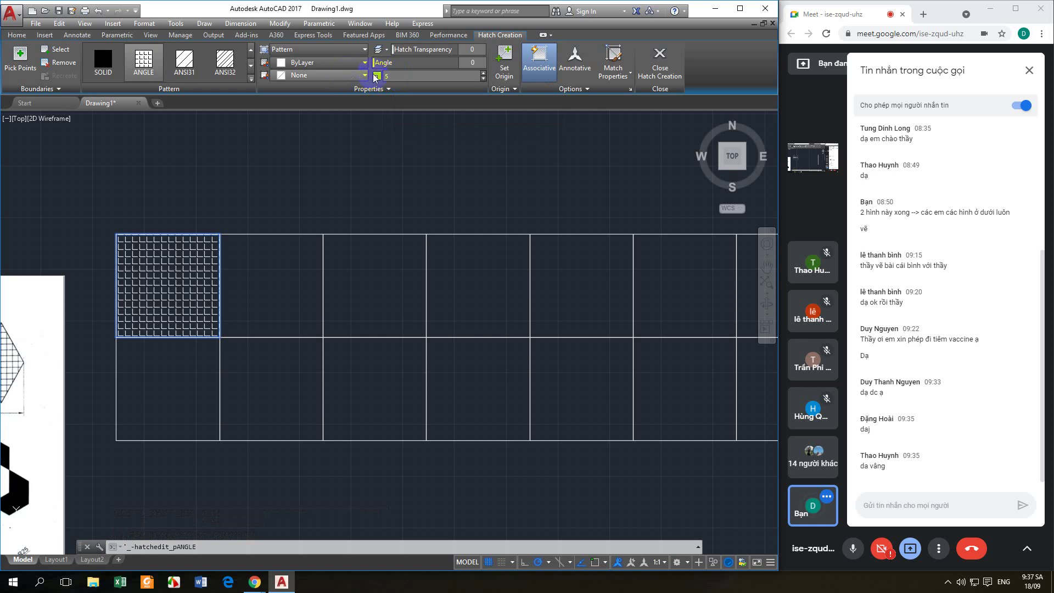
left_click(421, 63)
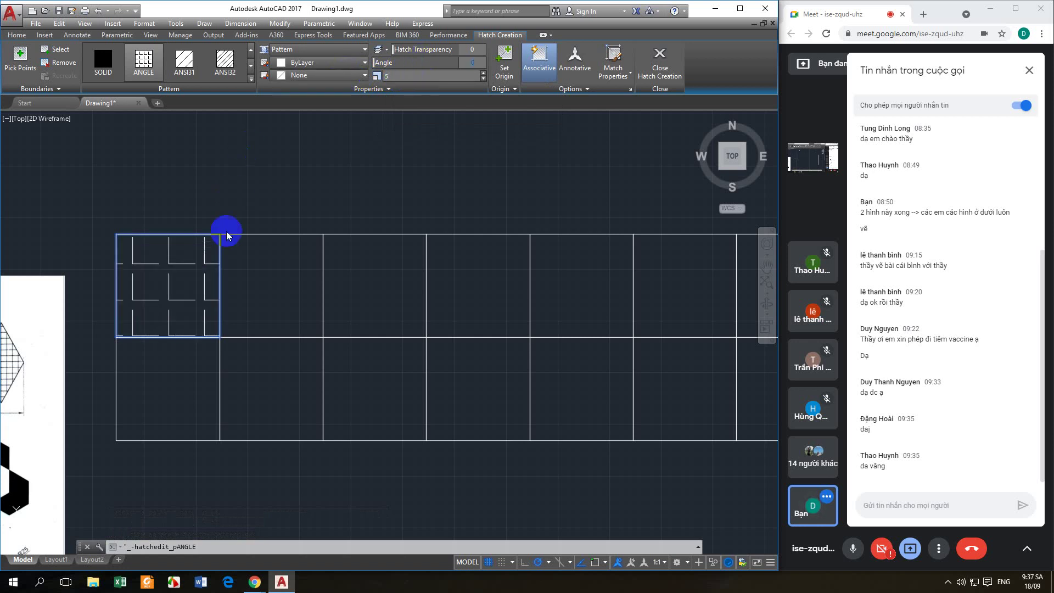
left_click(400, 77)
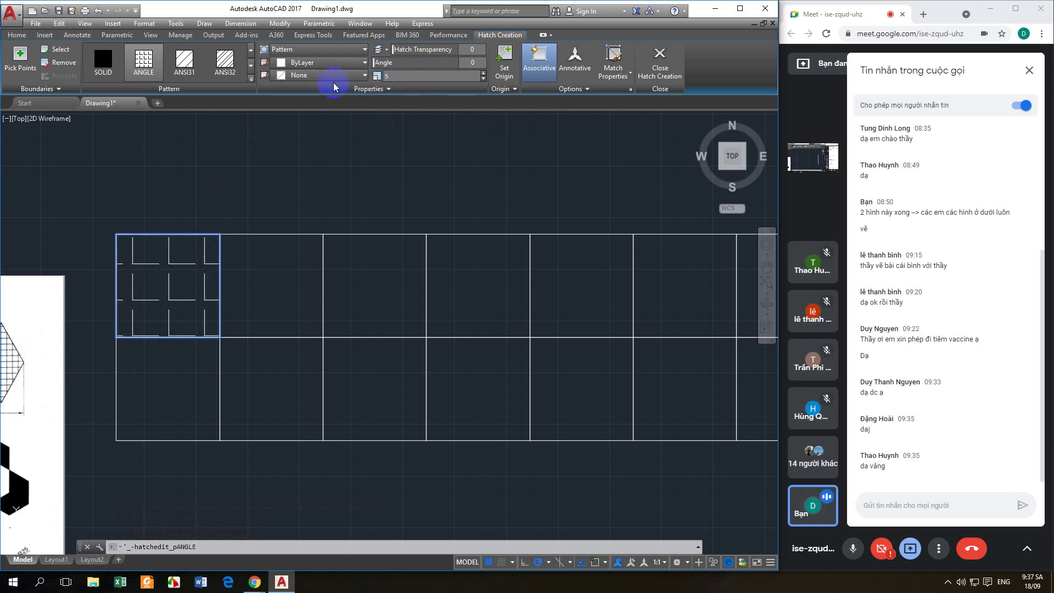
left_click(403, 63)
key("Return")
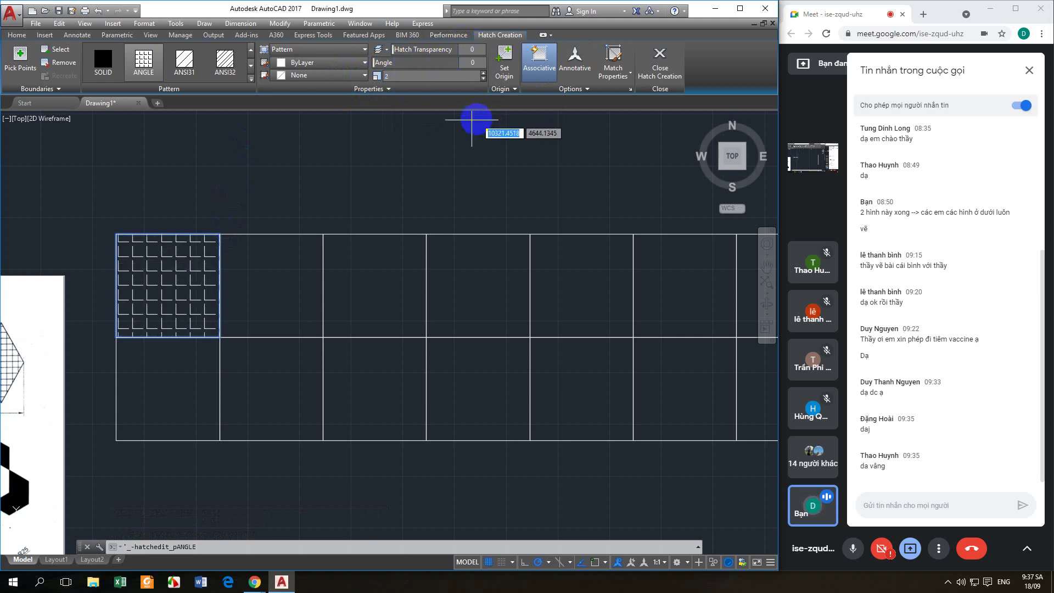
key("Return")
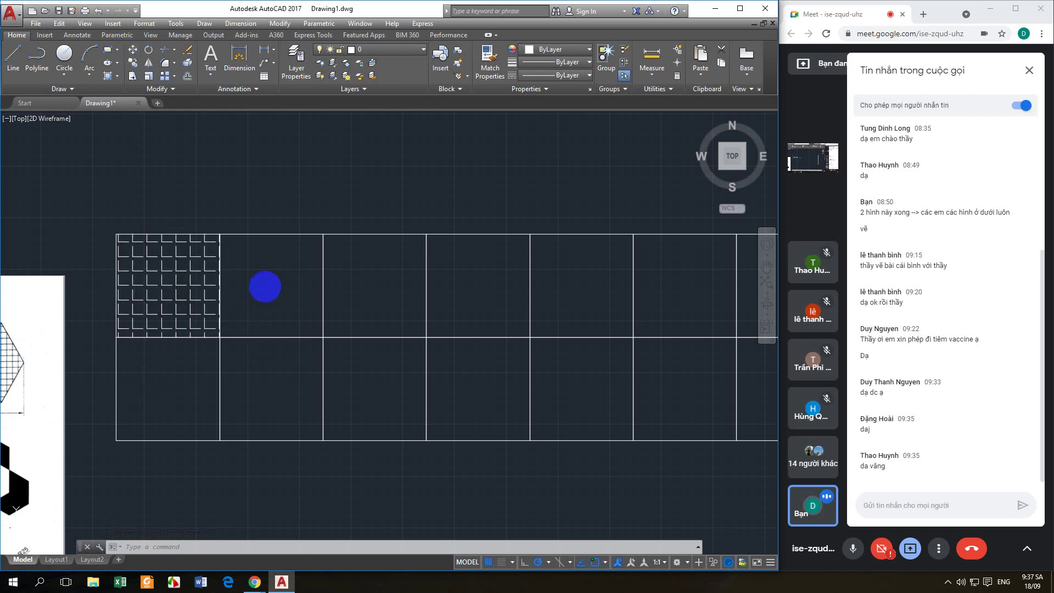
- Hatch the second square of the upper row with the ANSI31 pattern at scale 2
key("Return")
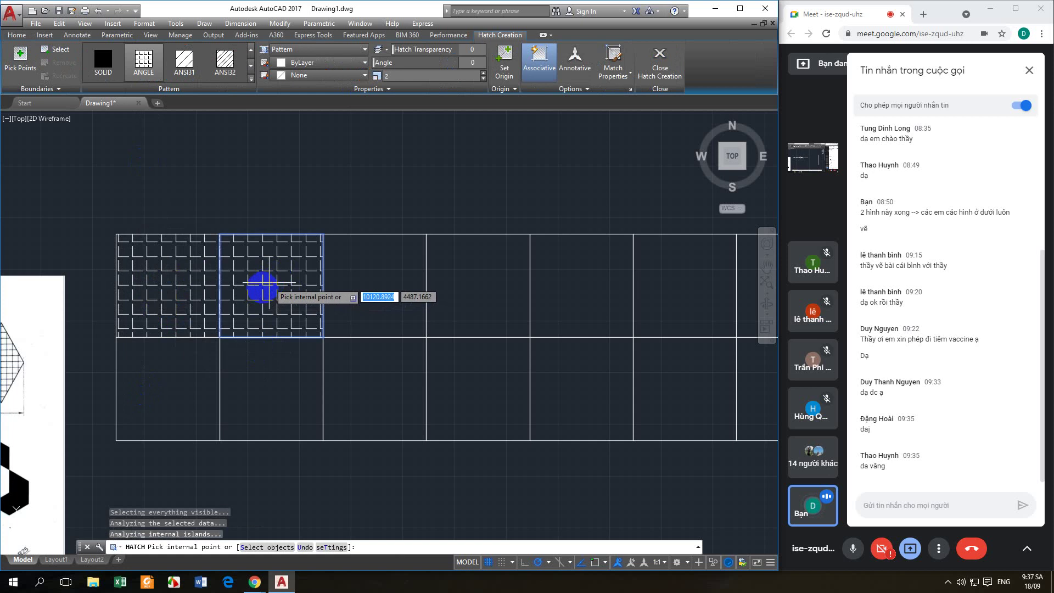
left_click(225, 334)
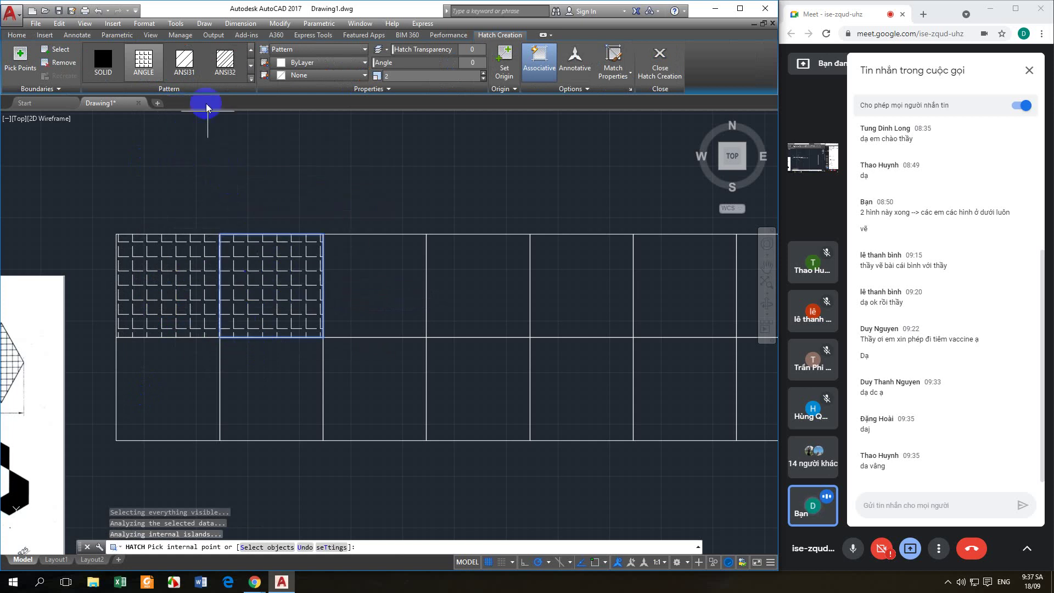
left_click(189, 67)
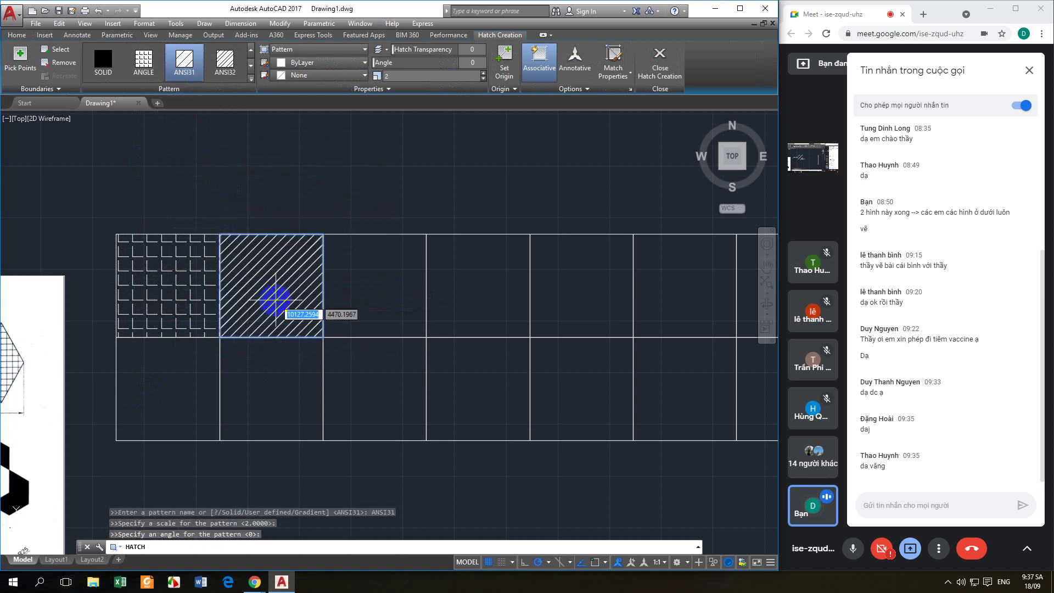
key("Return")
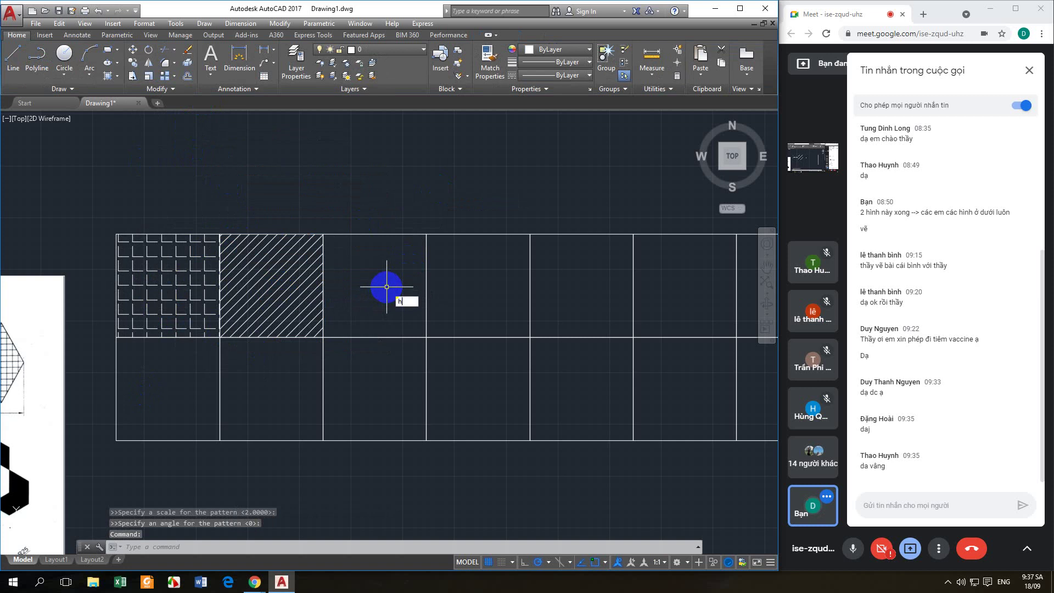
- Hatch the third square of the upper row with the ANSI31 pattern at scale 5
type("h")
key("Return")
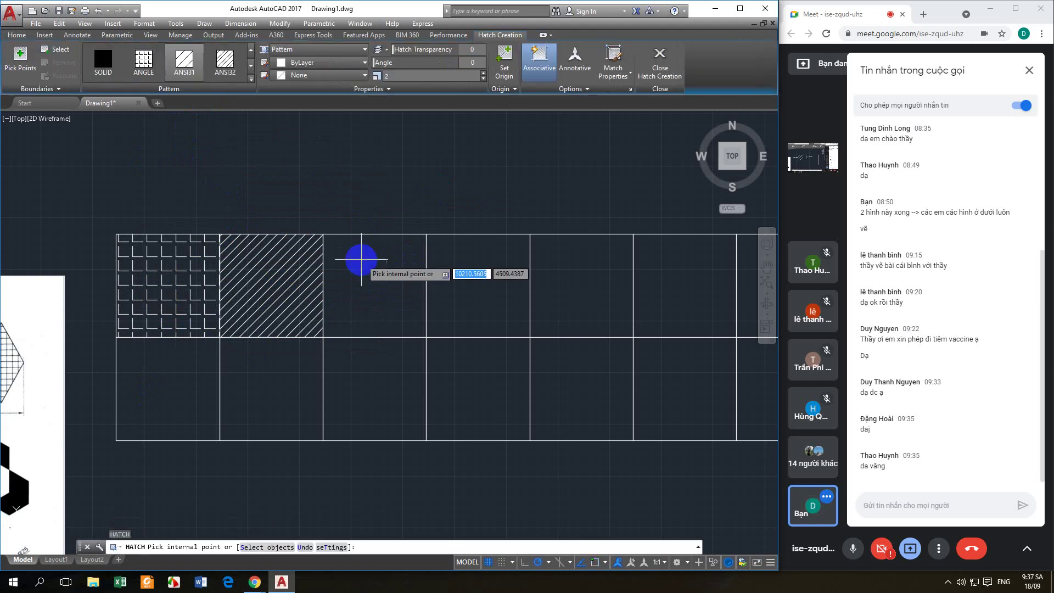
left_click(356, 286)
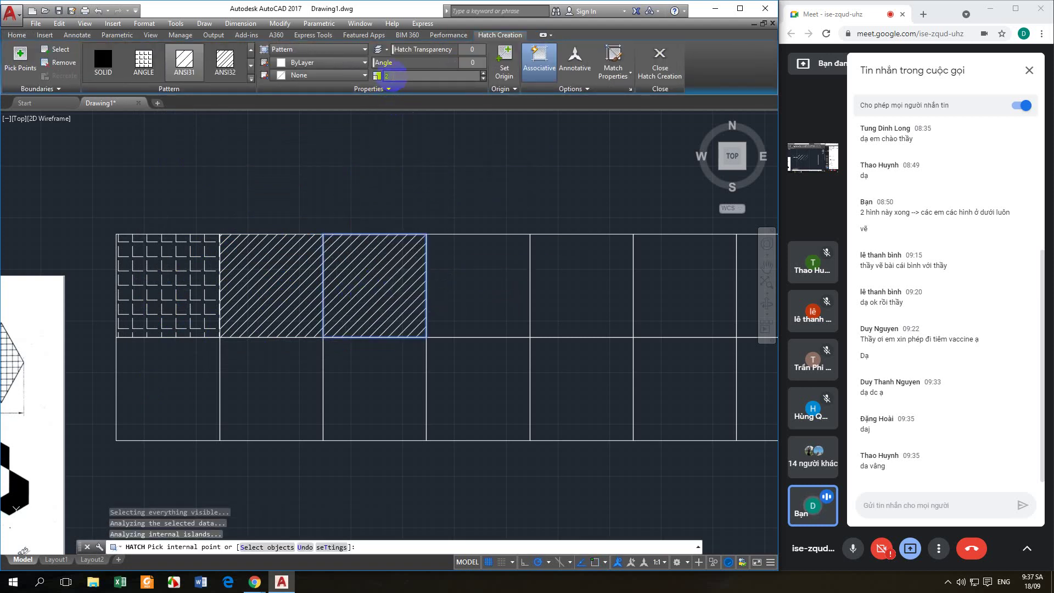
type("5")
key("Return")
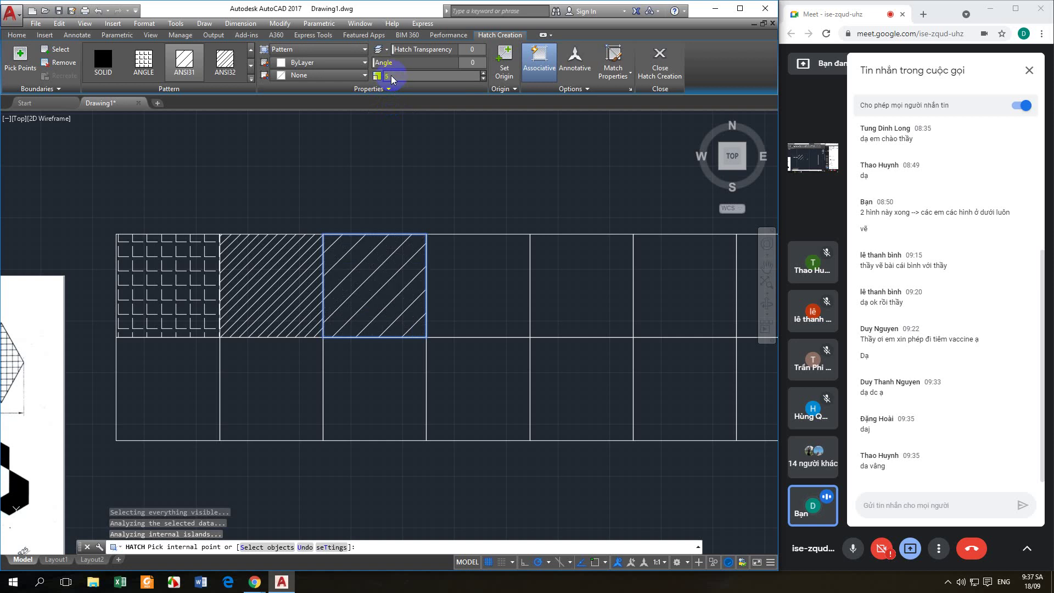
left_click(660, 58)
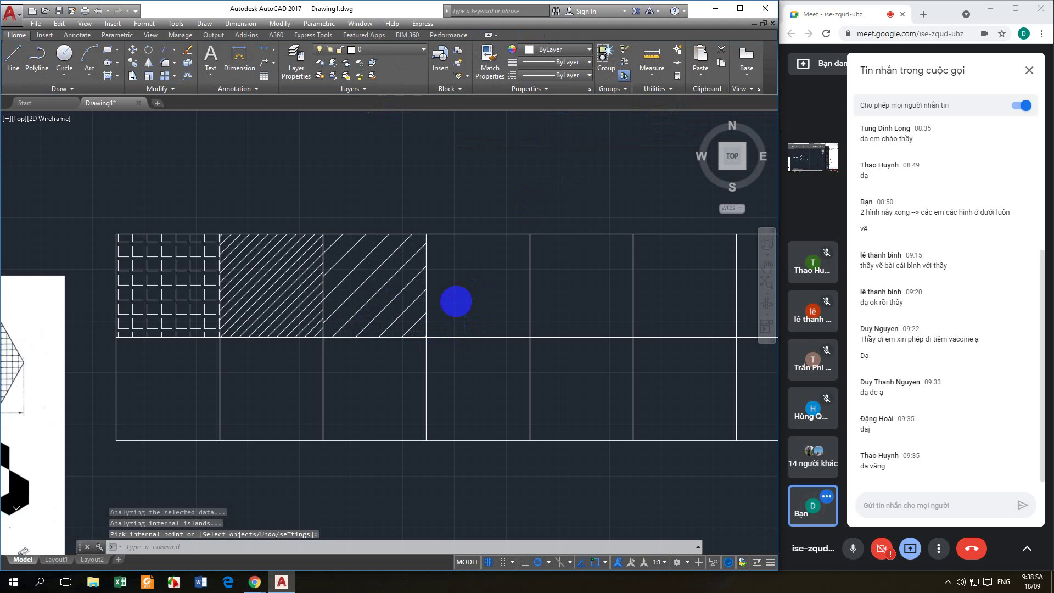
- Hatch the fourth square of the upper row with ANSI31 at scale 5 and a 45° pattern angle
key("Return")
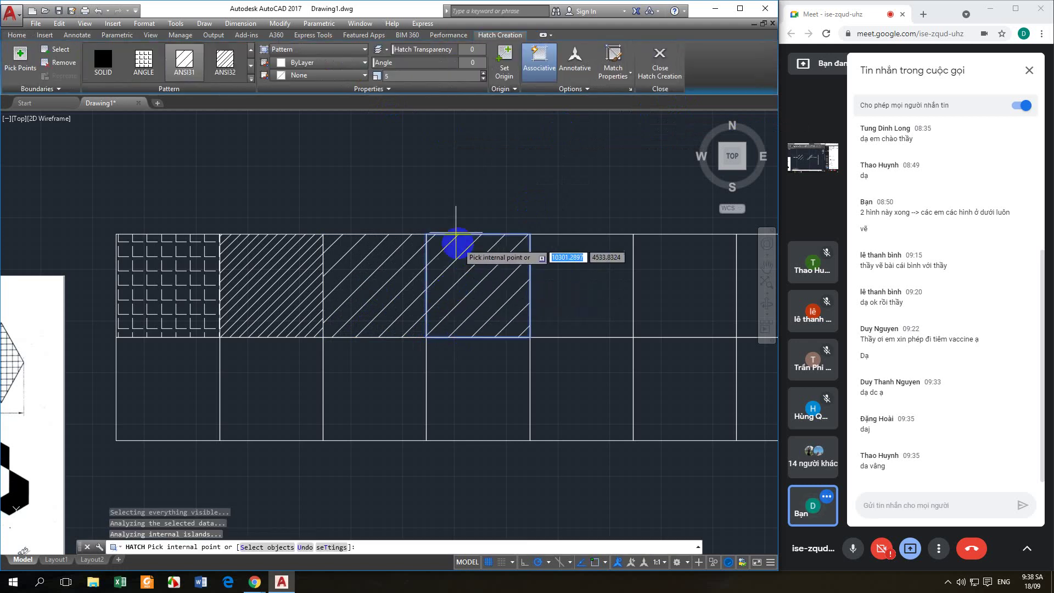
left_click(470, 279)
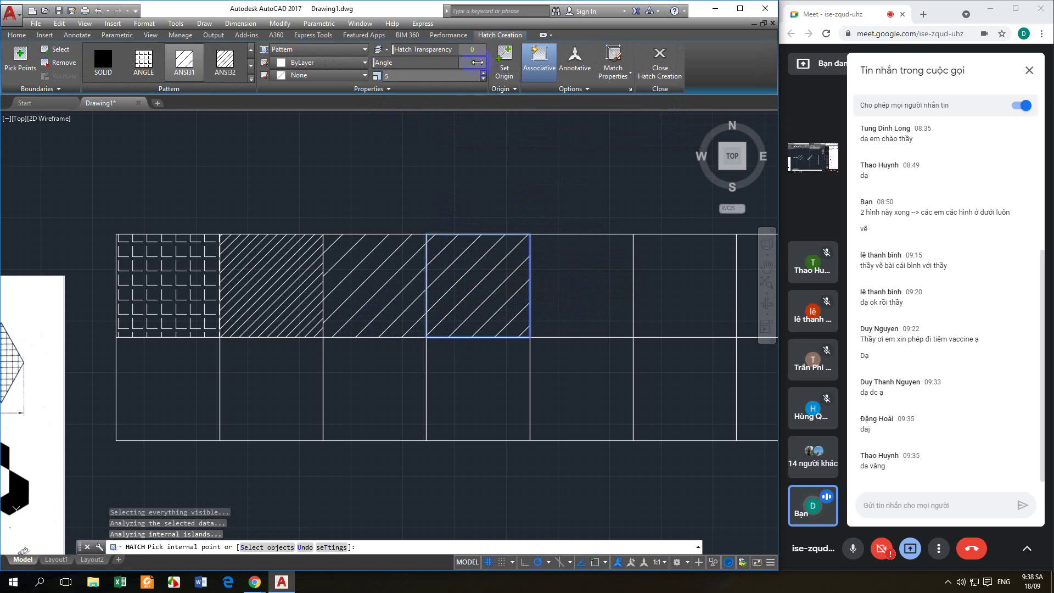
type("45")
key("Return")
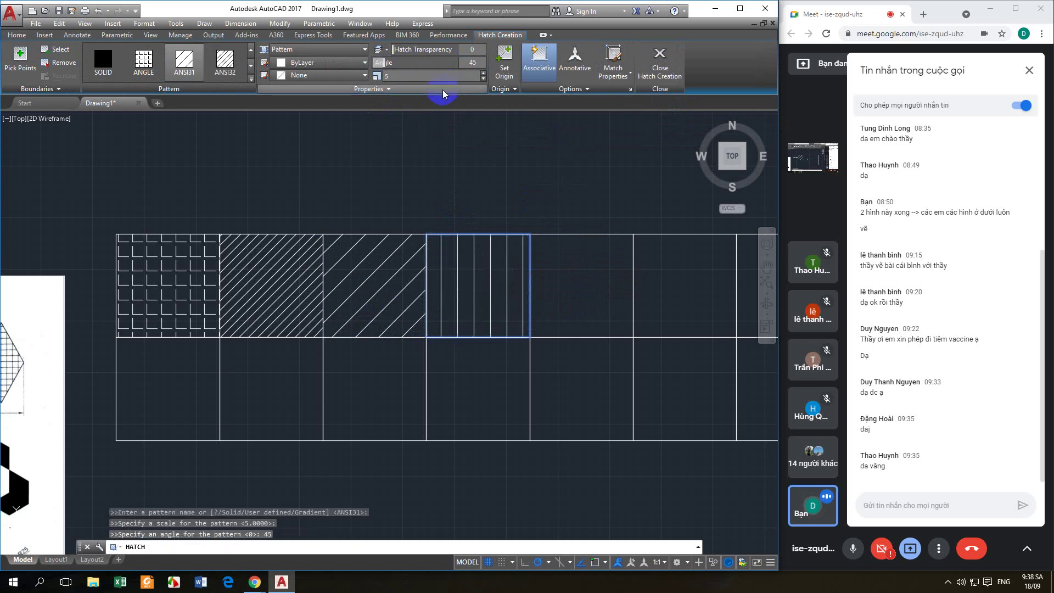
left_click(660, 66)
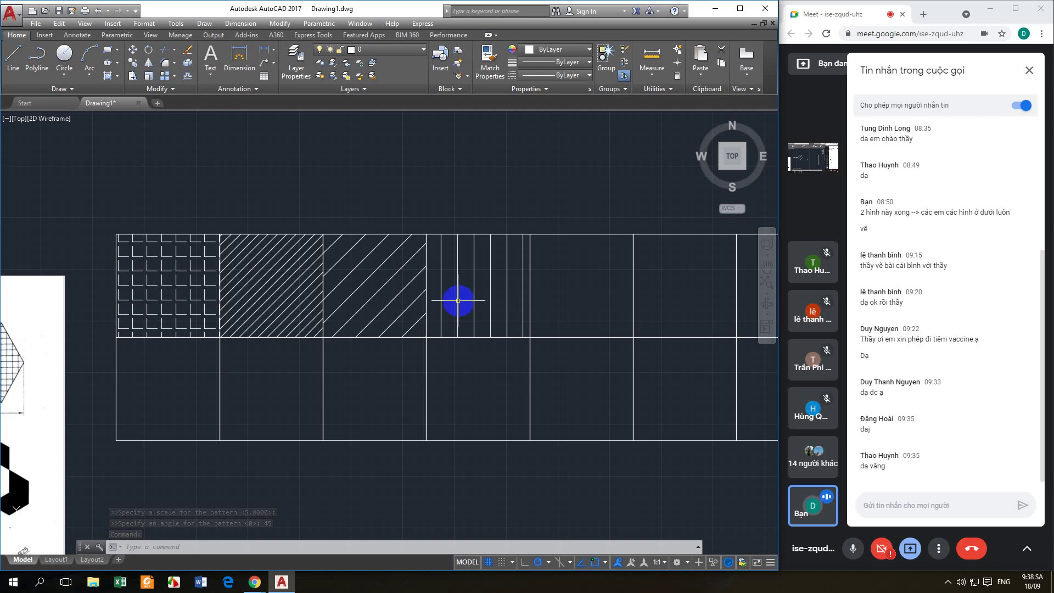
- Hatch the fifth square of the upper row with the ANSI32 pattern and set its angle to 0°
middle_click_drag(482, 301, 502, 313)
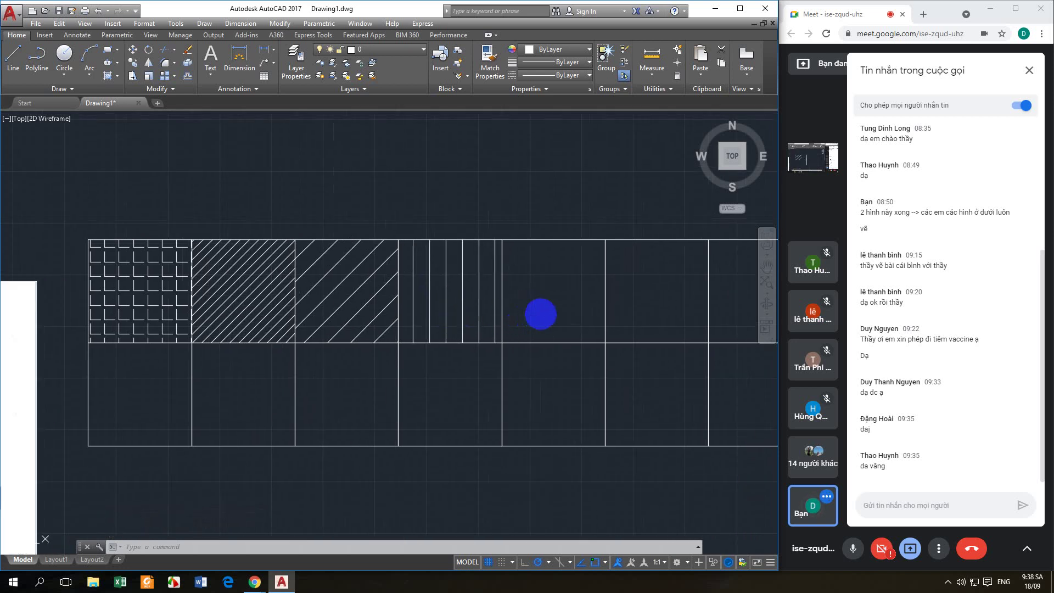
key("space")
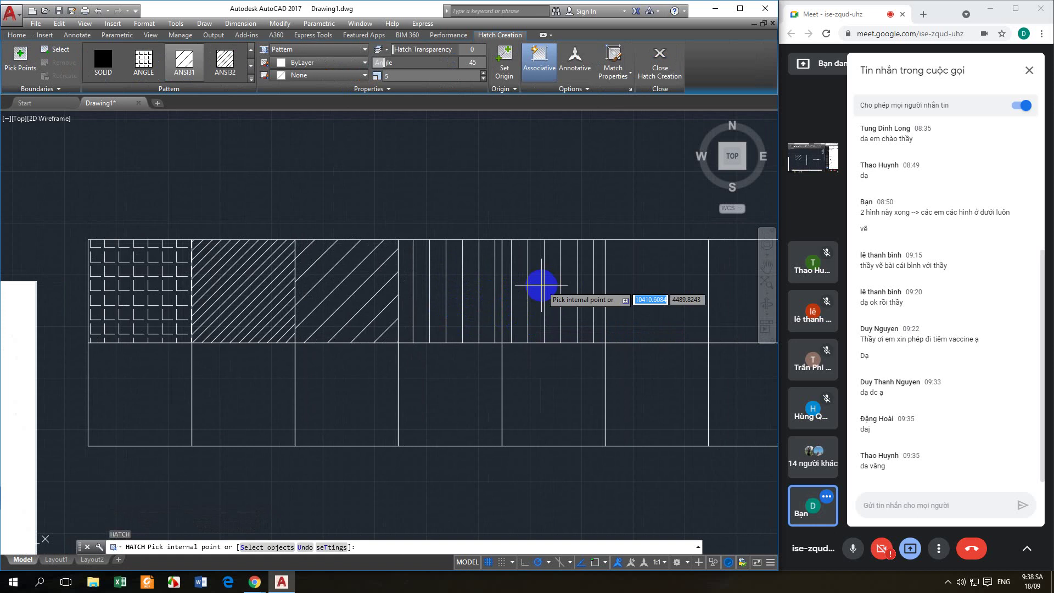
left_click(542, 285)
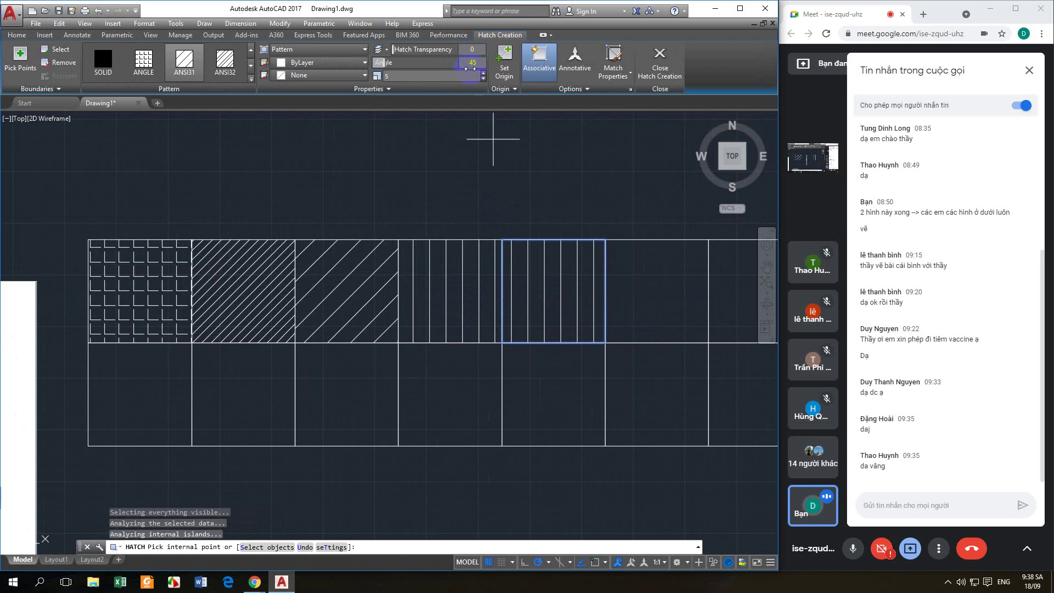
left_click(226, 70)
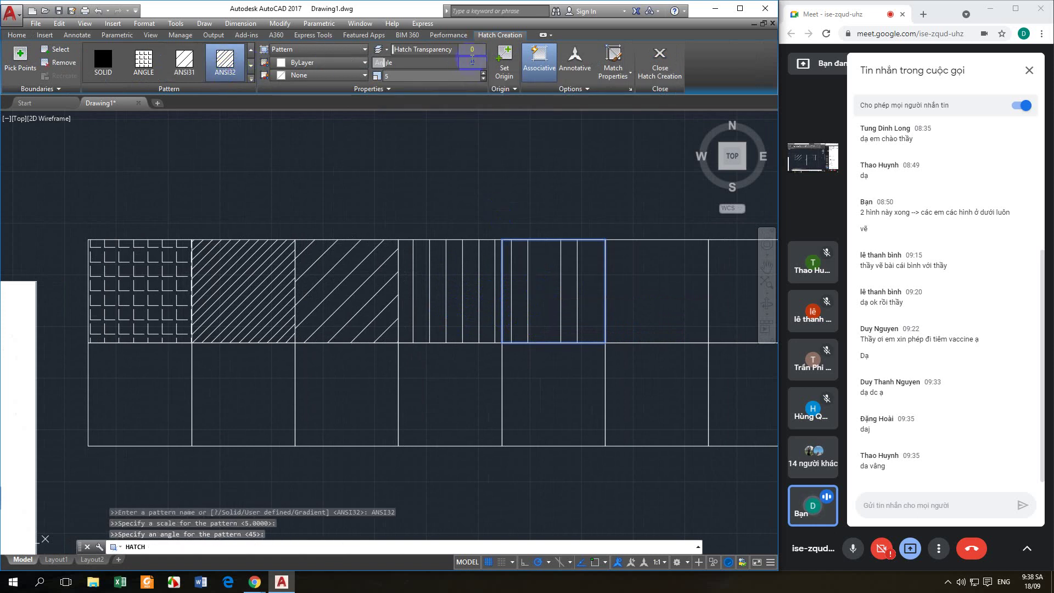
left_click(418, 77)
- Try a pattern scale of 2 on the ANSI32 hatch, settle on a scale of 1, and finish the hatch
left_click(391, 75)
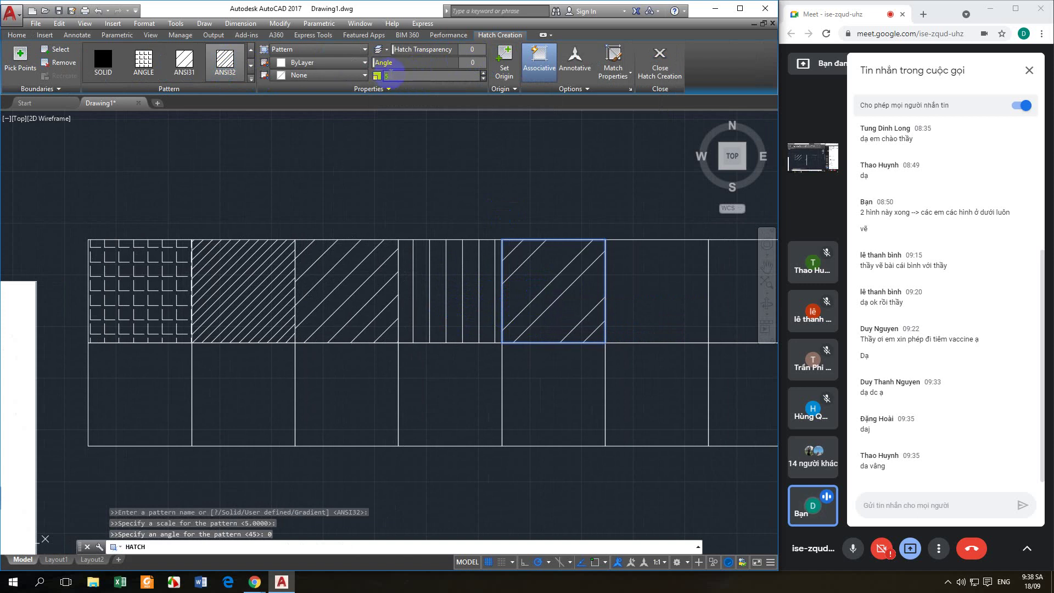
key("Return")
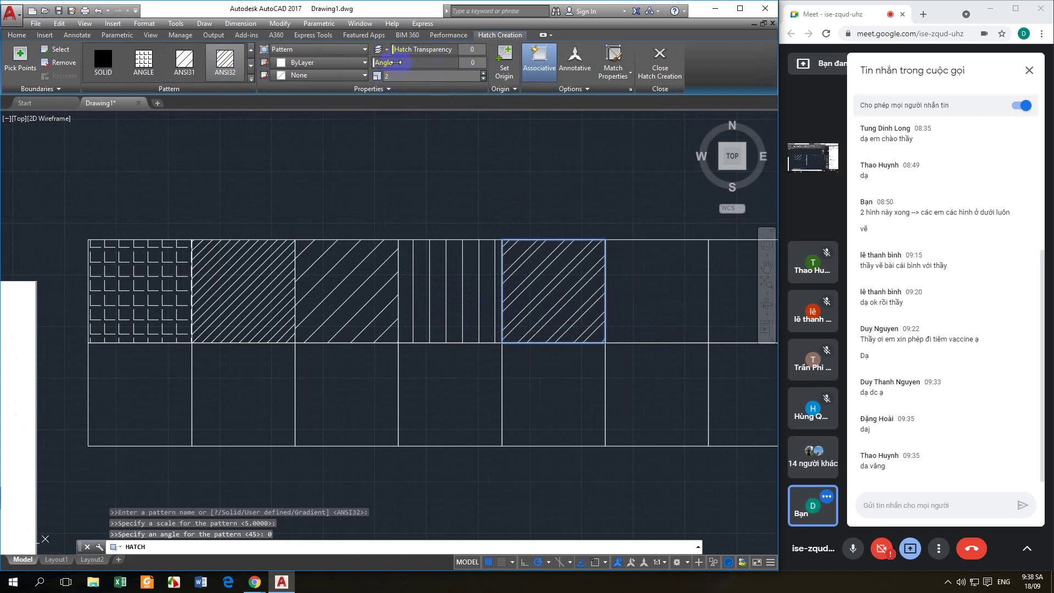
left_click(410, 75)
key("Return")
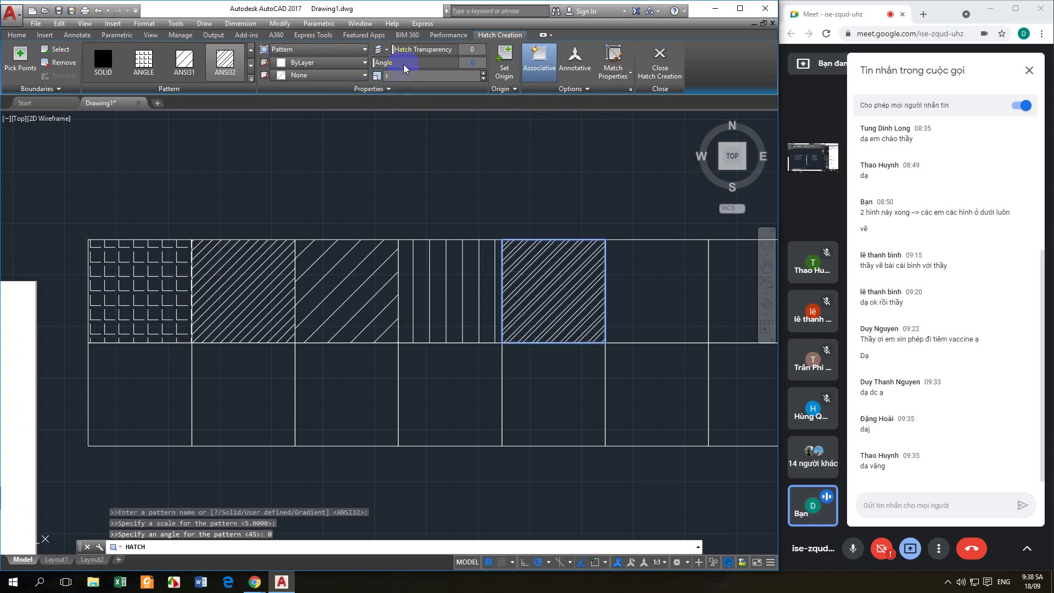
left_click(651, 87)
scroll(603, 311, "up", 4)
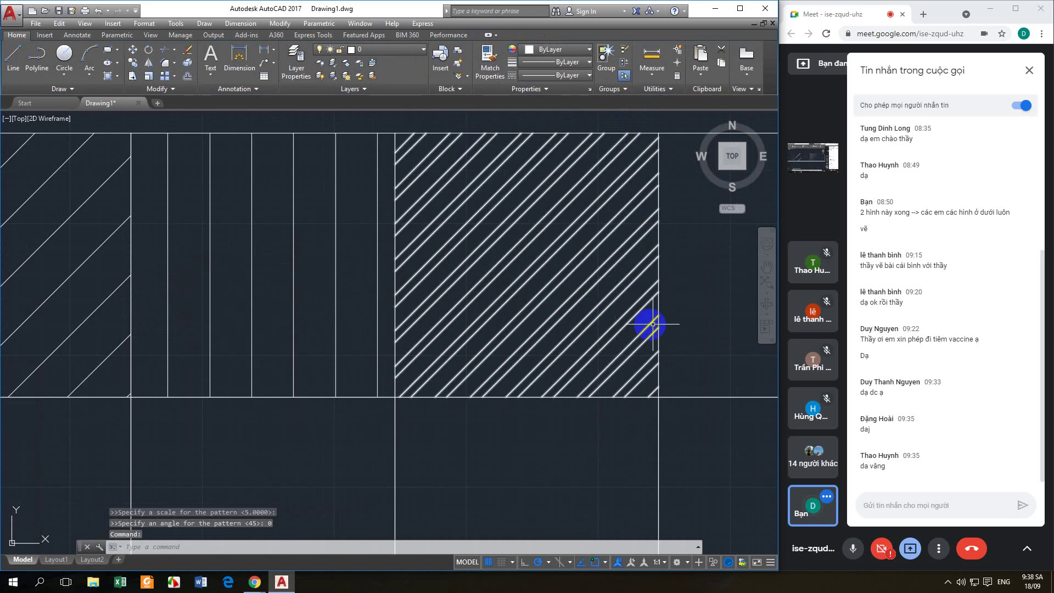
scroll(655, 315, "down", 4)
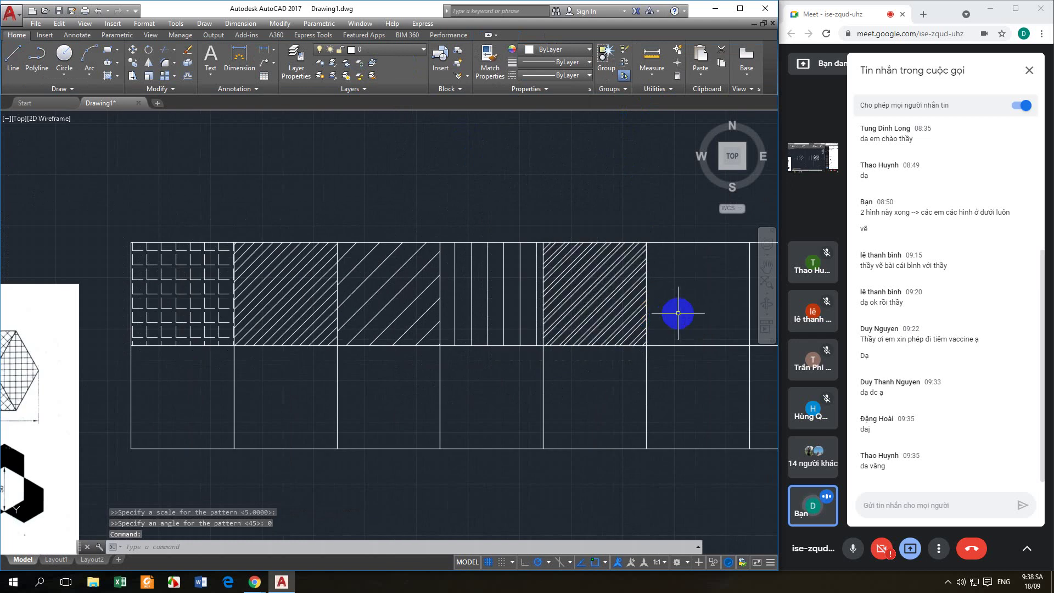
- Hatch the sixth square of the upper row with the AR-B816 brick pattern at scale 0.5
middle_click_drag(678, 313, 555, 315)
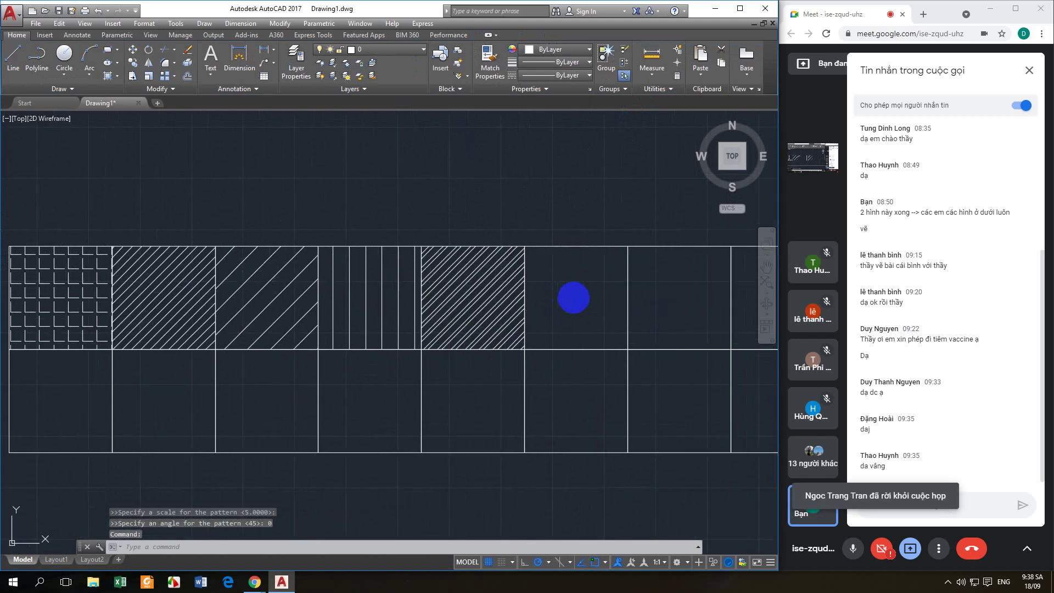
type("h")
key("Return")
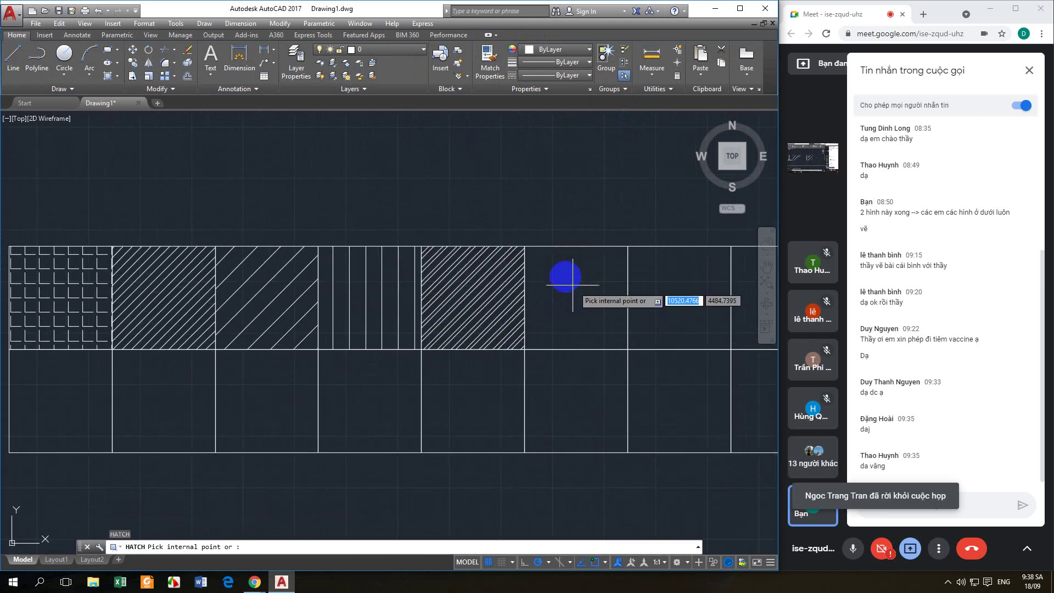
left_click(565, 275)
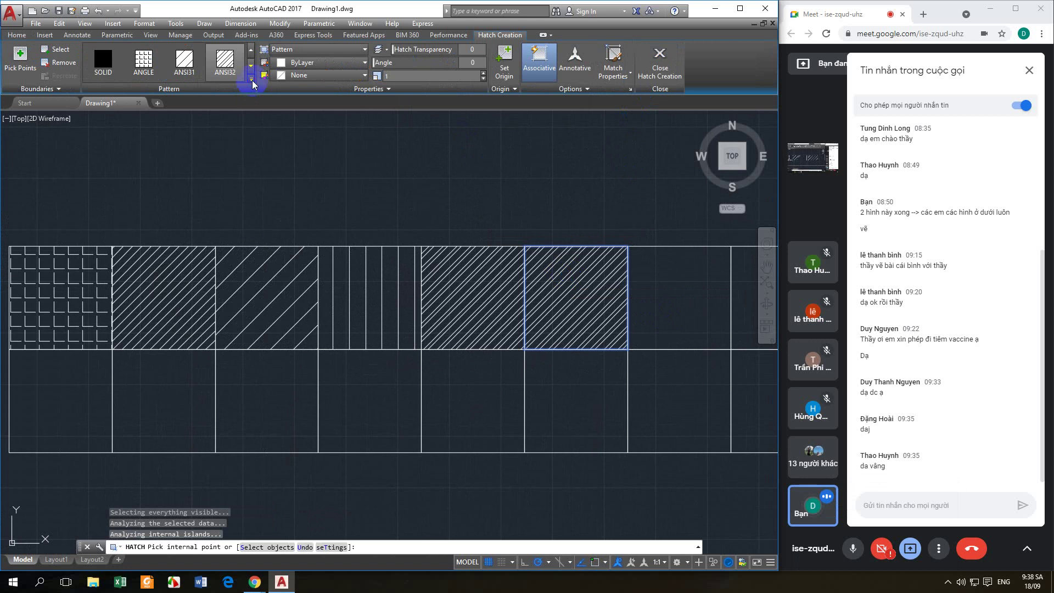
left_click(251, 79)
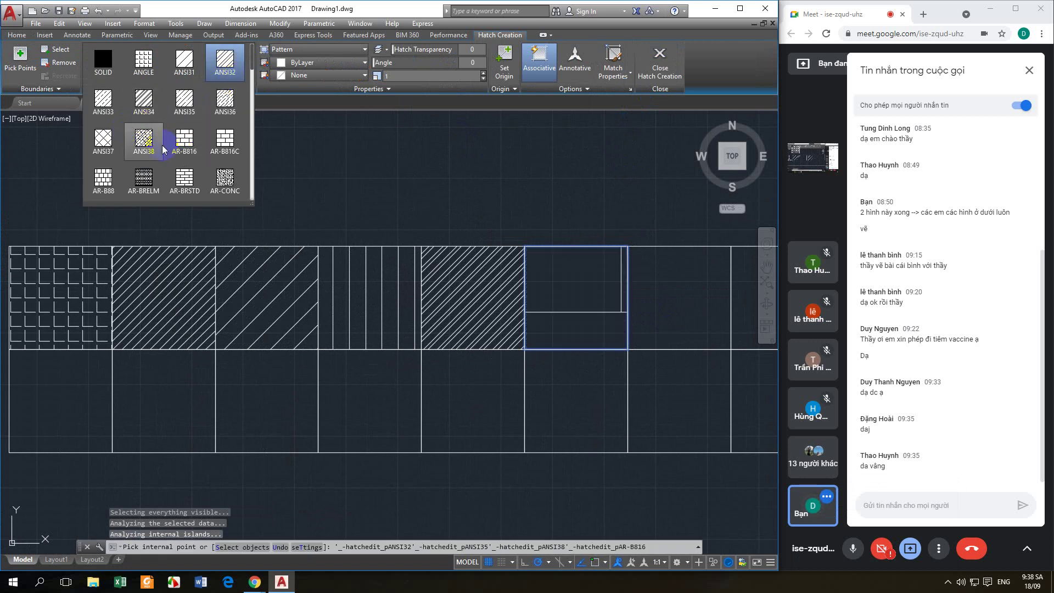
left_click(186, 150)
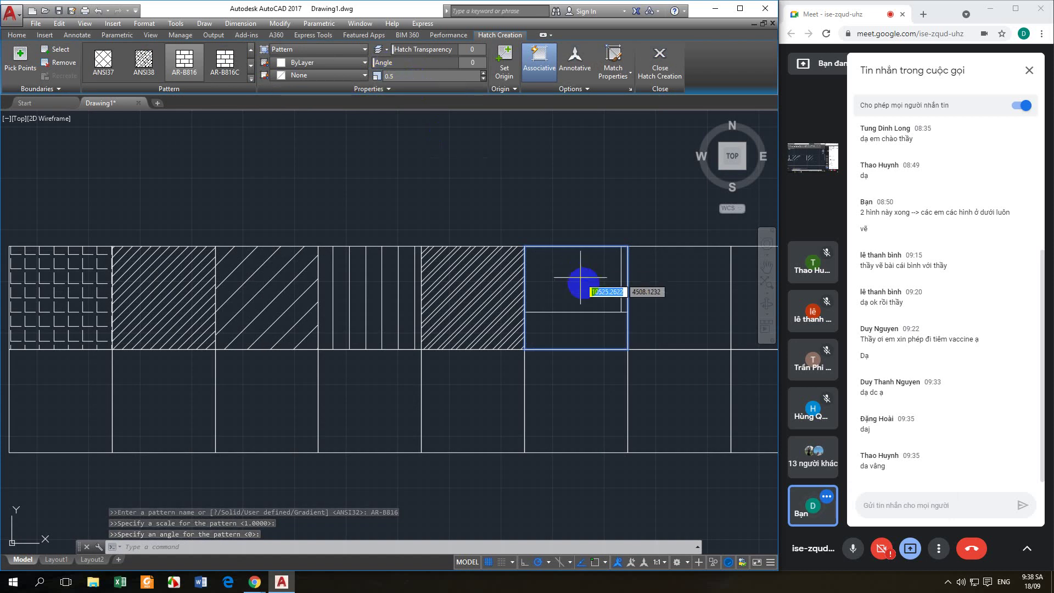
key("Escape")
key("Escape")
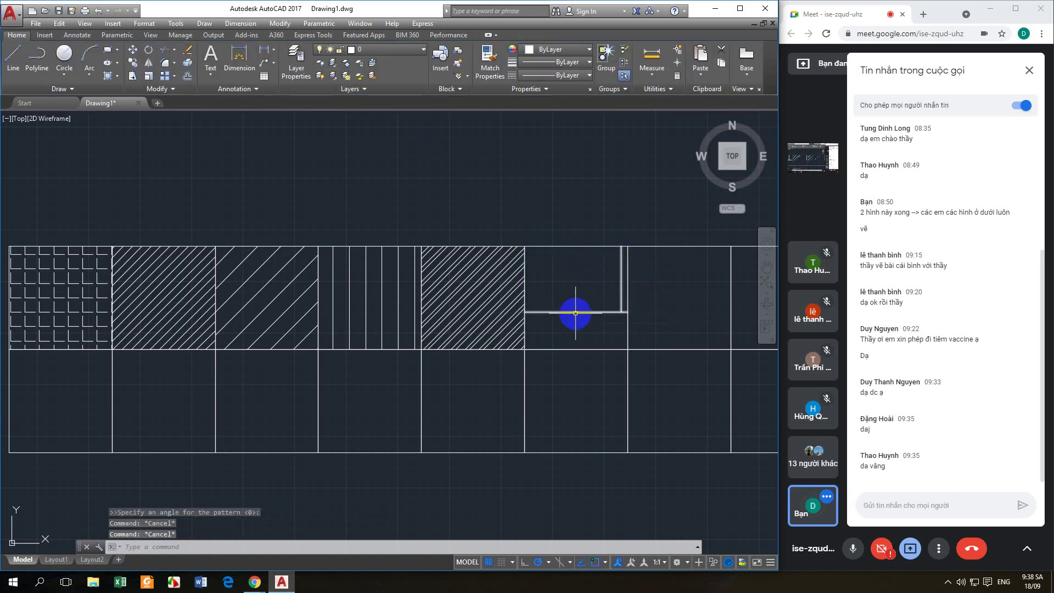
- Try a scale of 0.1 on the sixth square's brick hatch, settle on 0.05, and finish editing
left_click(576, 313)
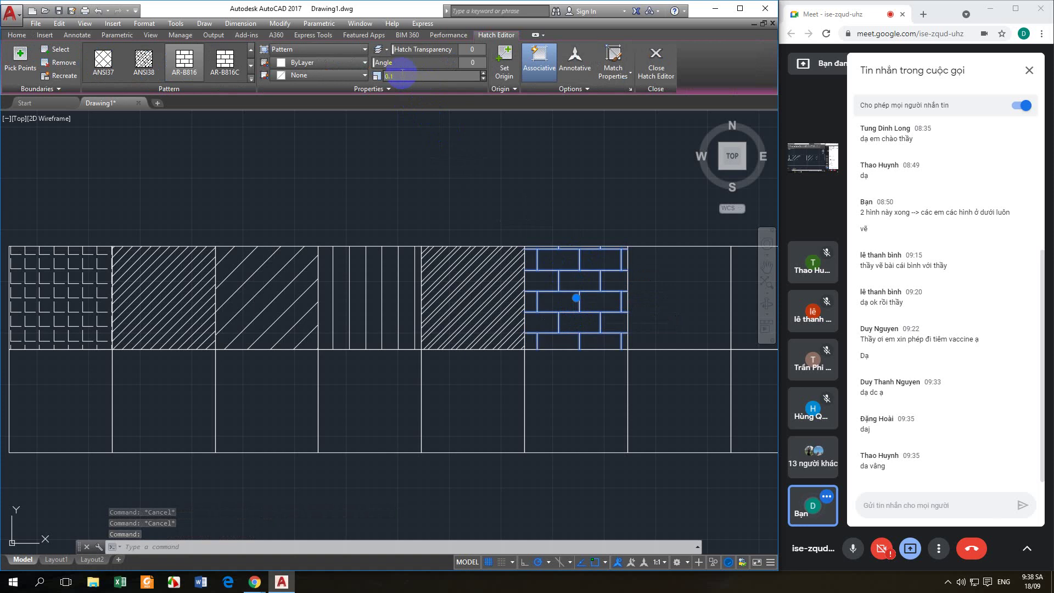
left_click(416, 77)
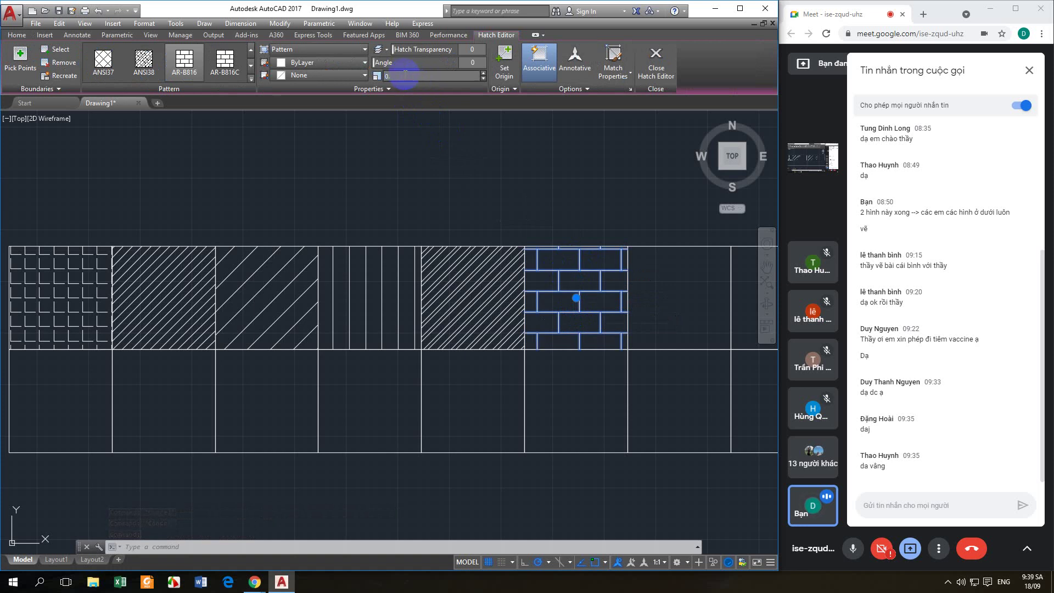
type("05")
key("Return")
left_click(656, 63)
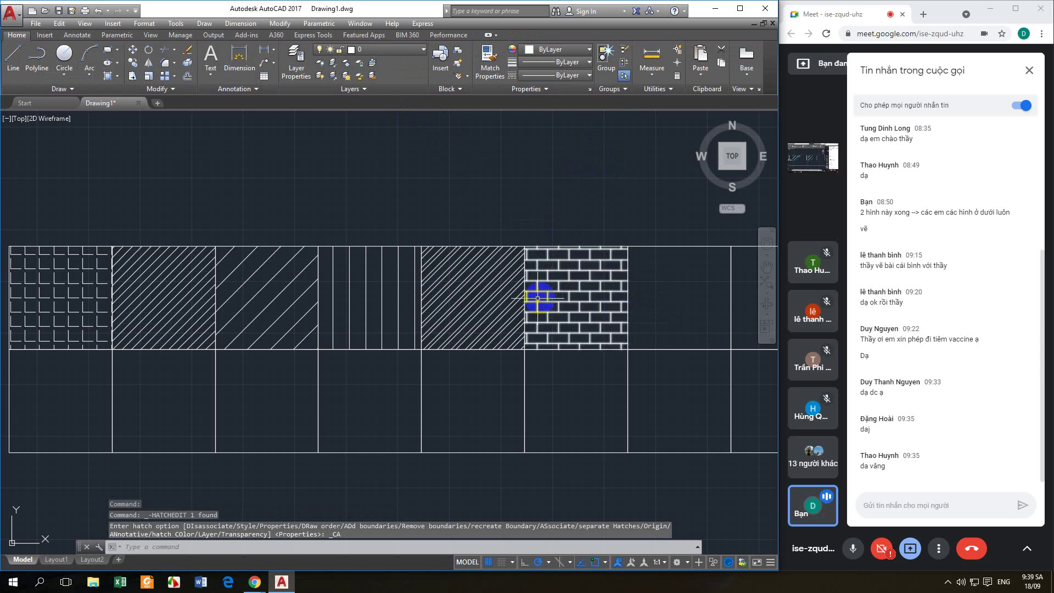
- Admit the waiting participant to the Google Meet call and return to the AutoCAD drawing
middle_click_drag(210, 337, 246, 329)
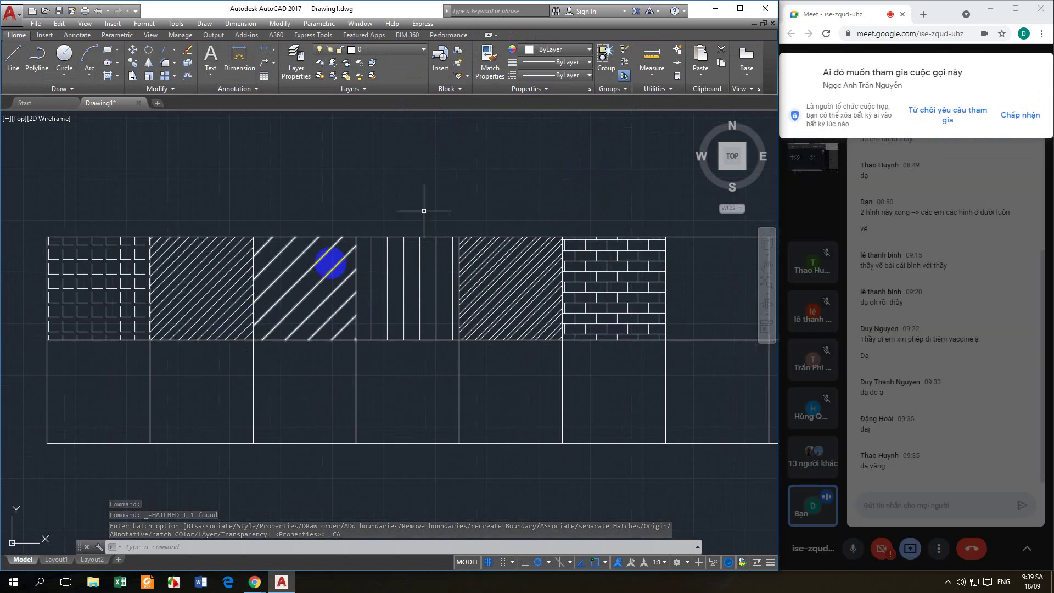
left_click(1019, 116)
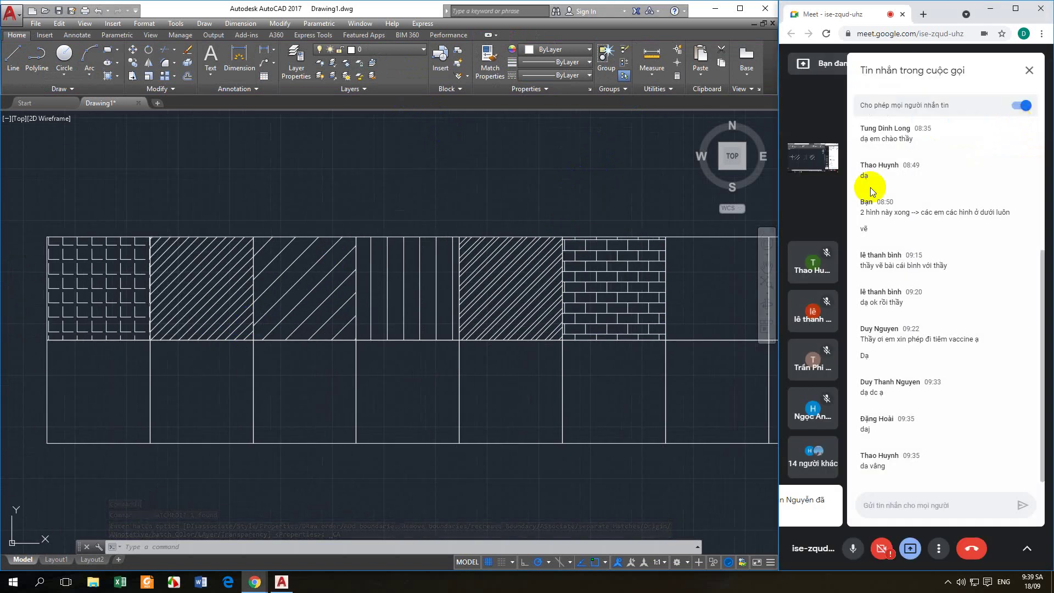
left_click(513, 183)
- Inspect the pattern scales of the hatches in the first, second, third and sixth squares of the upper row
left_click(95, 273)
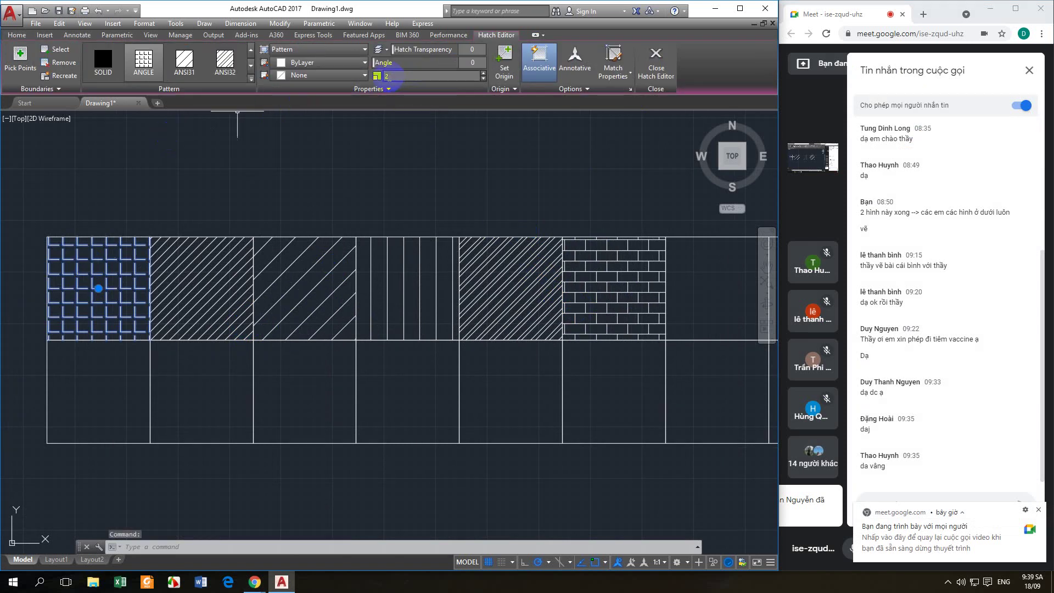
key("Escape")
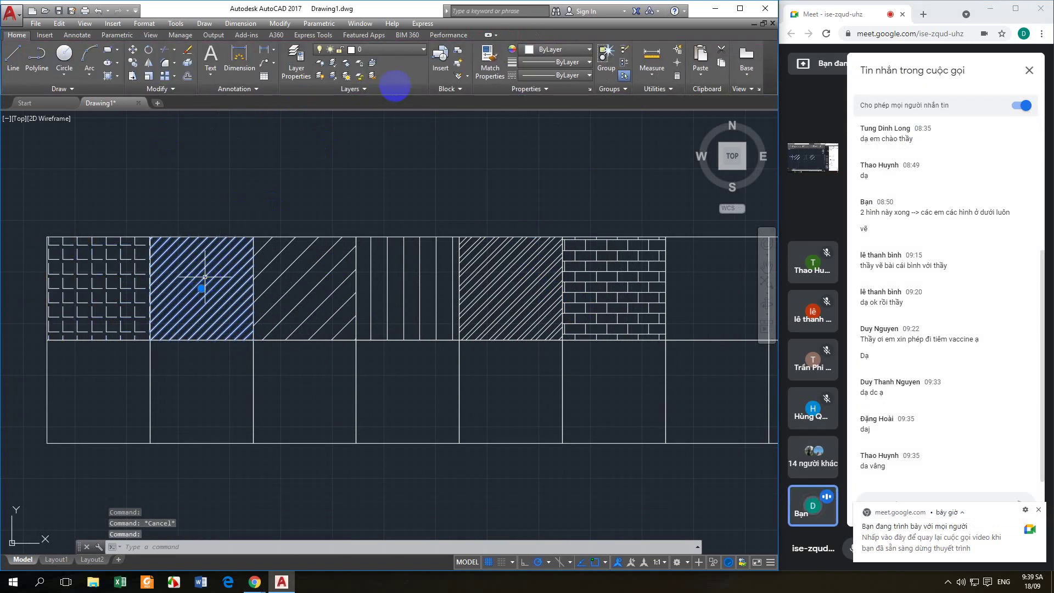
left_click(205, 277)
key("Escape")
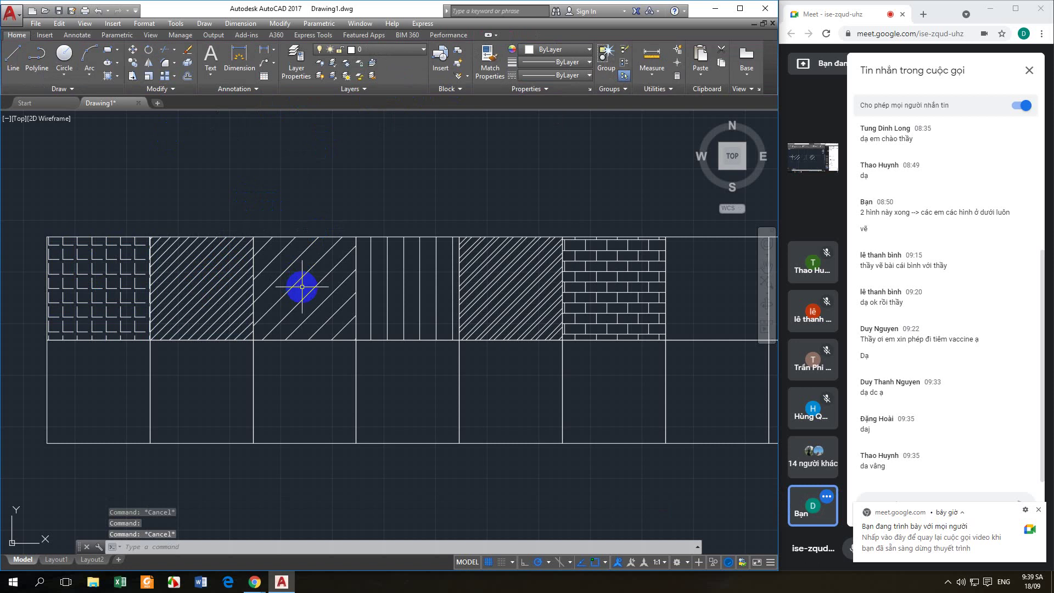
left_click(302, 286)
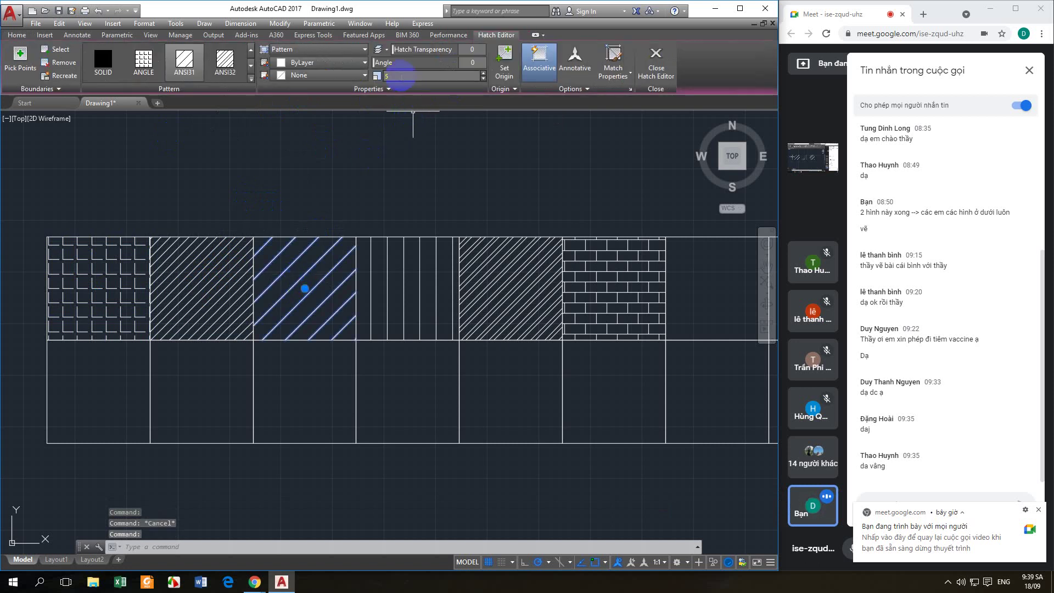
key("Escape")
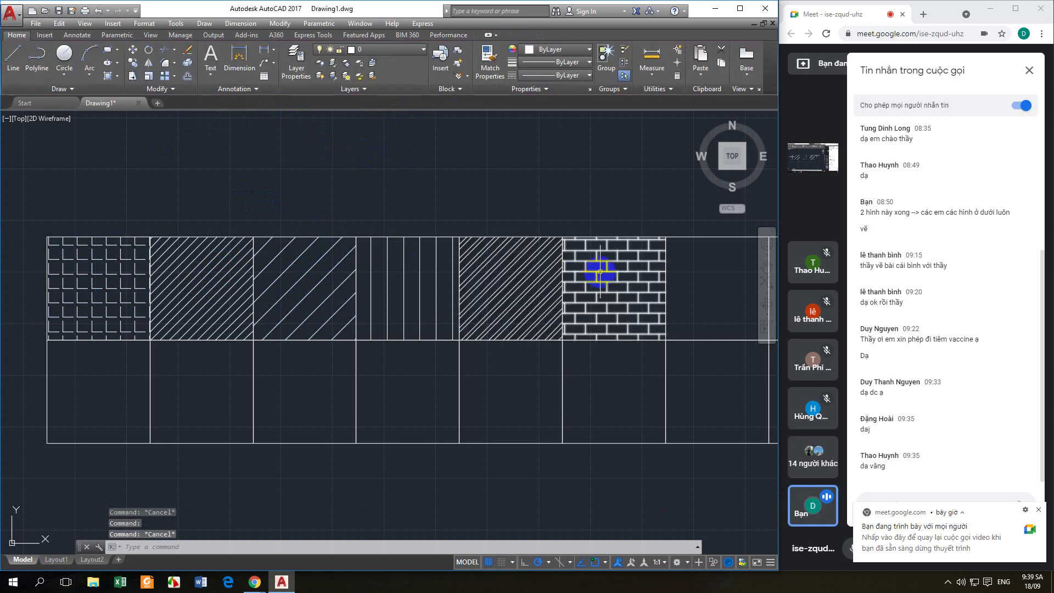
left_click(601, 272)
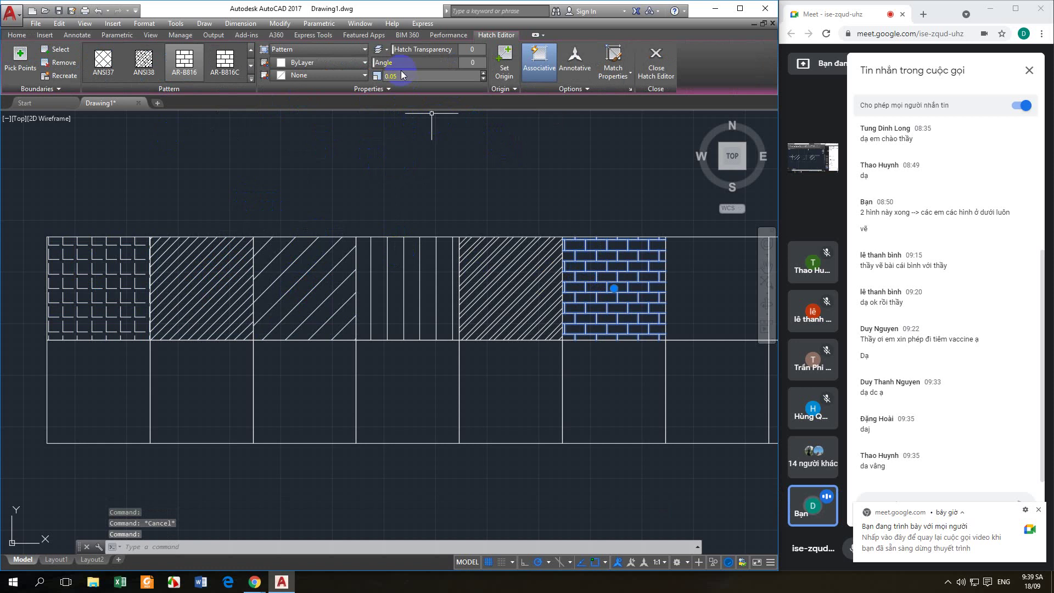
key("Escape")
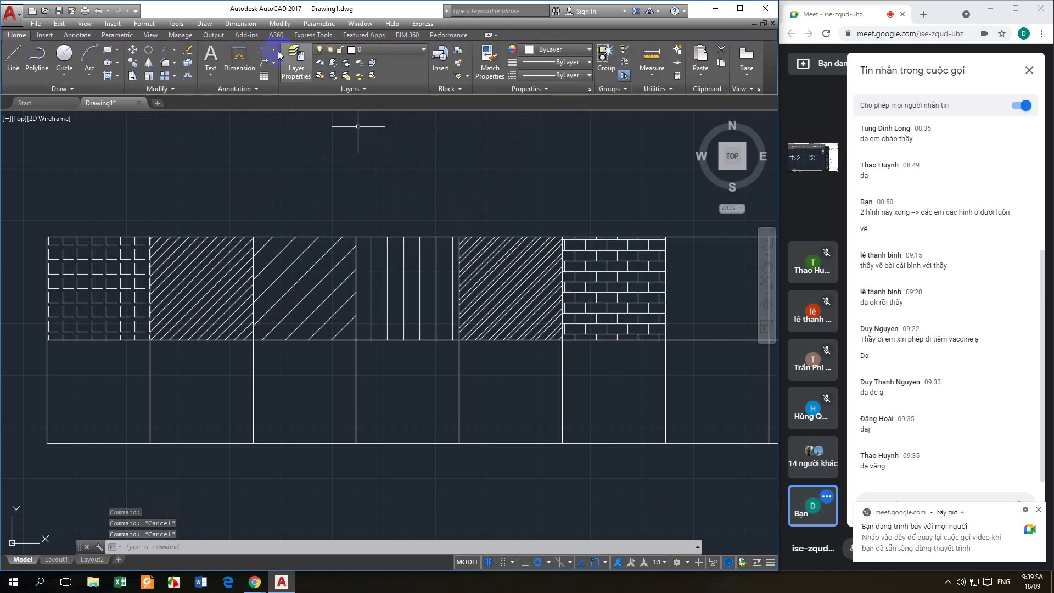
- Add a linear dimension for the first upper square's width, placed above the square
left_click(240, 23)
left_click(241, 48)
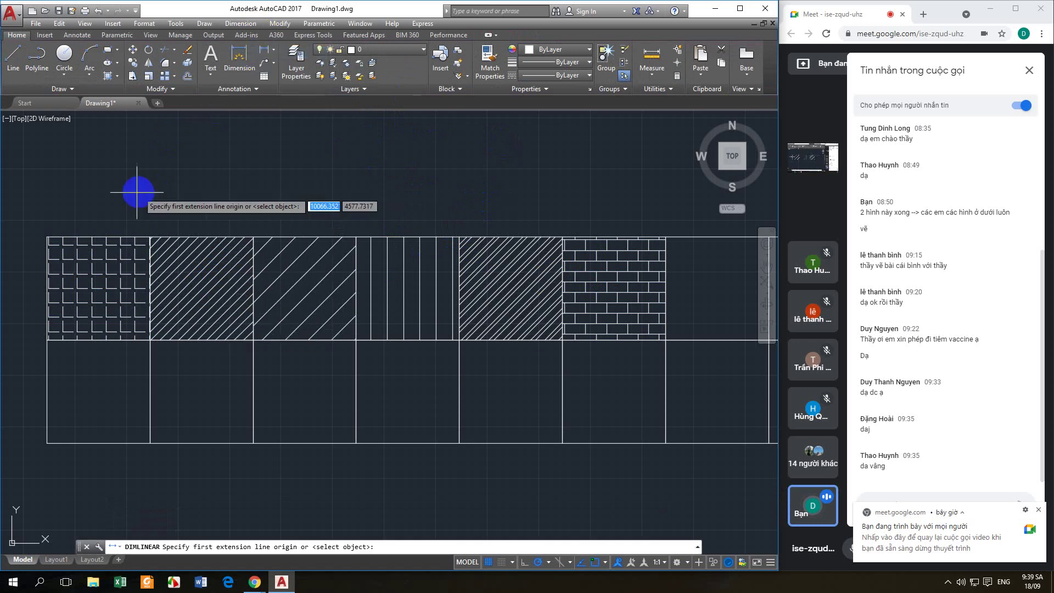
left_click(47, 237)
left_click(150, 237)
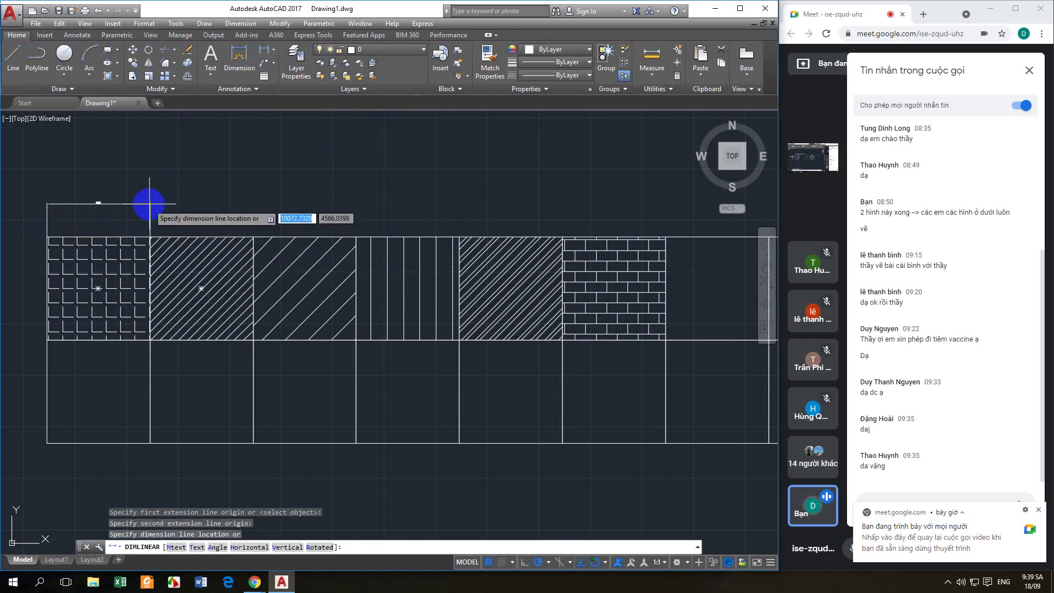
left_click(104, 203)
scroll(102, 203, "up", 5)
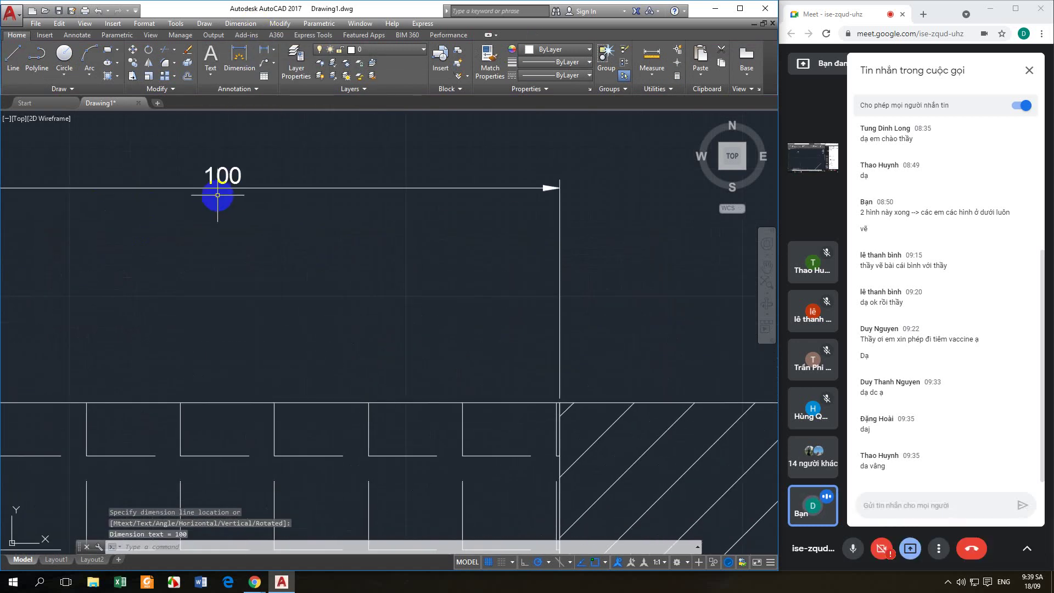
- Add a linear dimension for the first upper square's height, placed to the left of the square
scroll(214, 203, "down", 6)
key("Return")
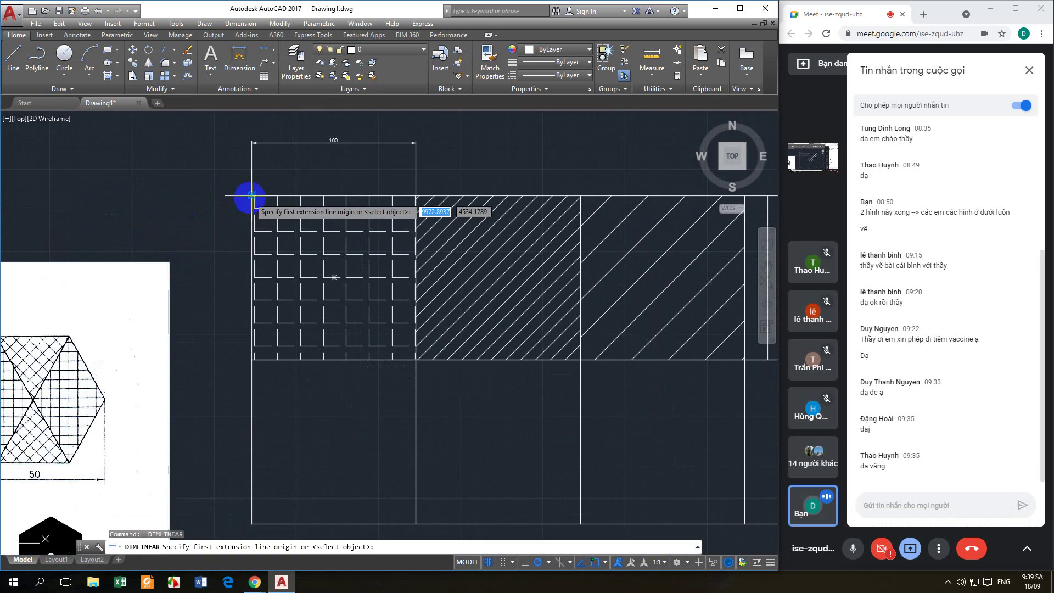
left_click(248, 197)
left_click(244, 359)
left_click(214, 351)
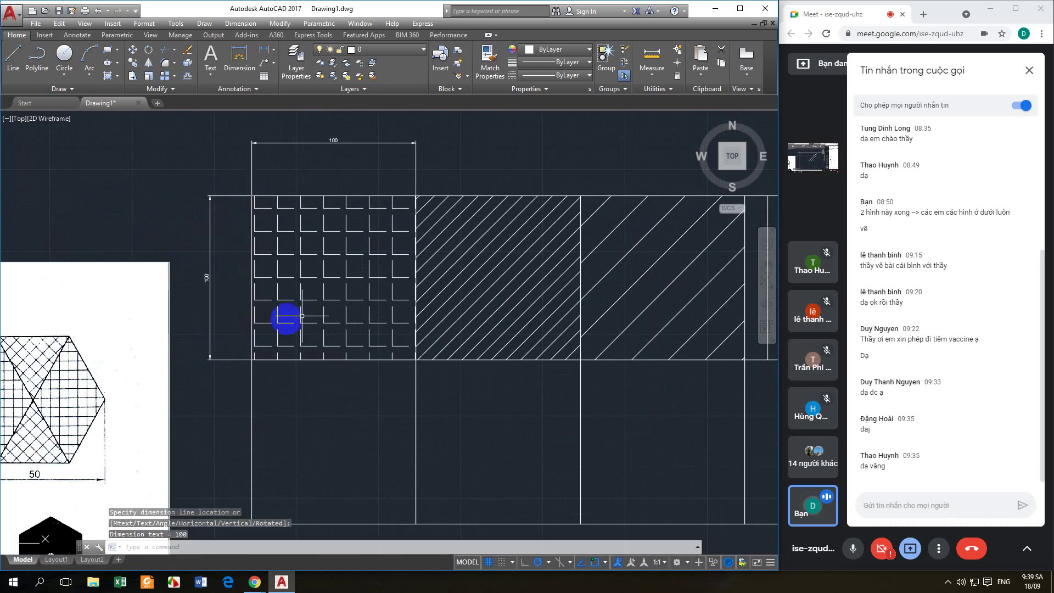
scroll(383, 315, "up", 2)
scroll(378, 306, "down", 3)
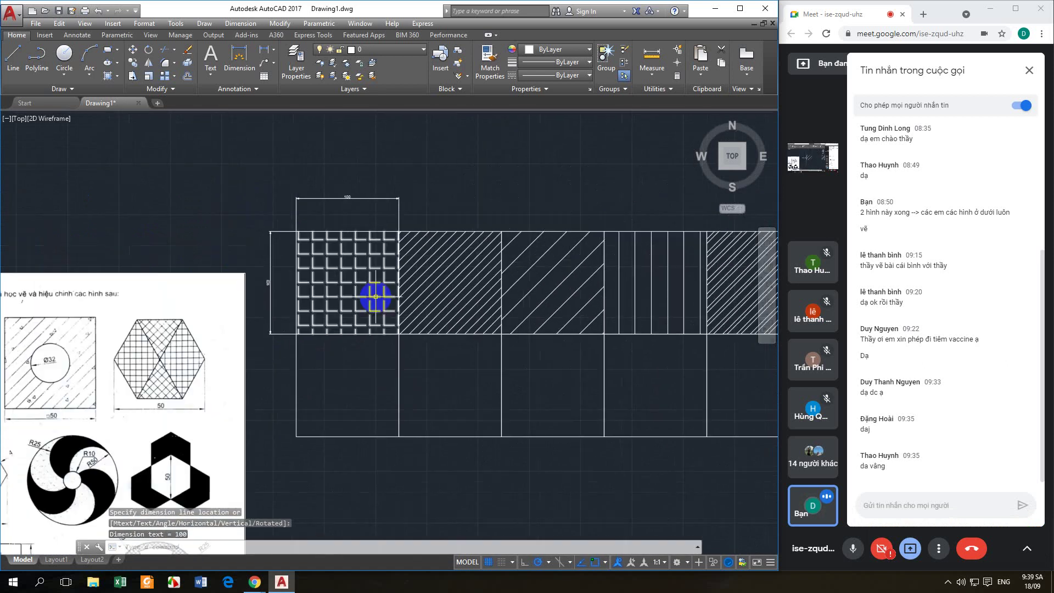
scroll(377, 259, "up", 2)
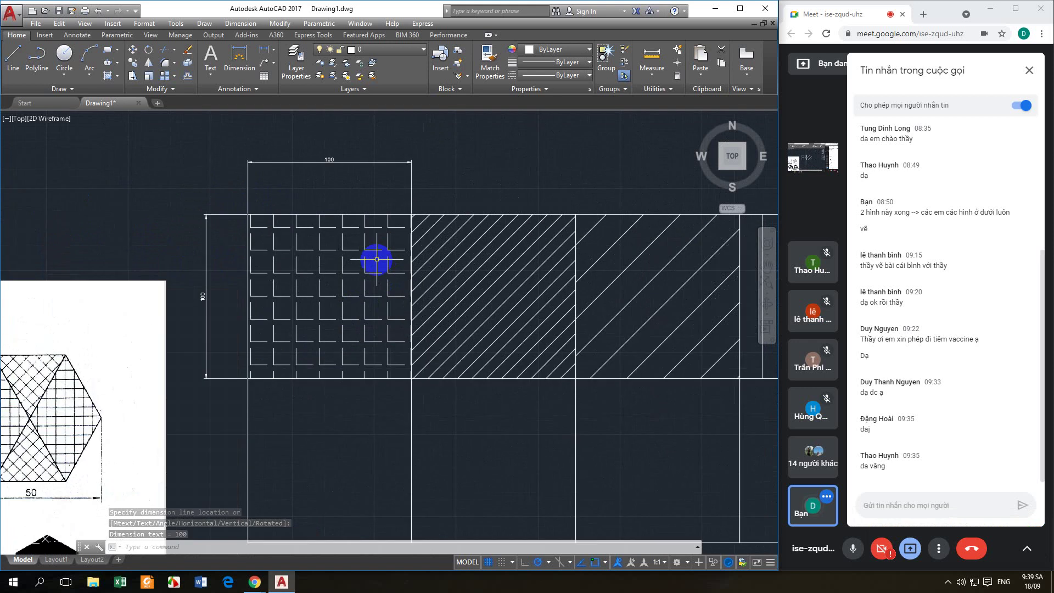
scroll(503, 340, "down", 4)
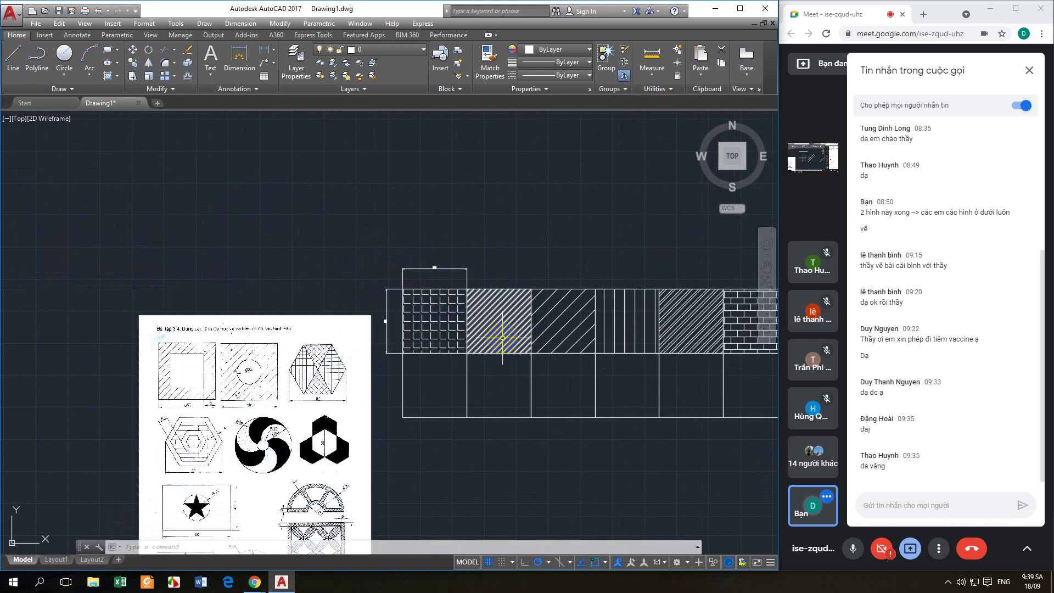
- Inspect the pattern scale of the brick hatch in the sixth square of the upper row
scroll(548, 332, "up", 2)
middle_click_drag(549, 332, 254, 342)
middle_click_drag(518, 341, 440, 336)
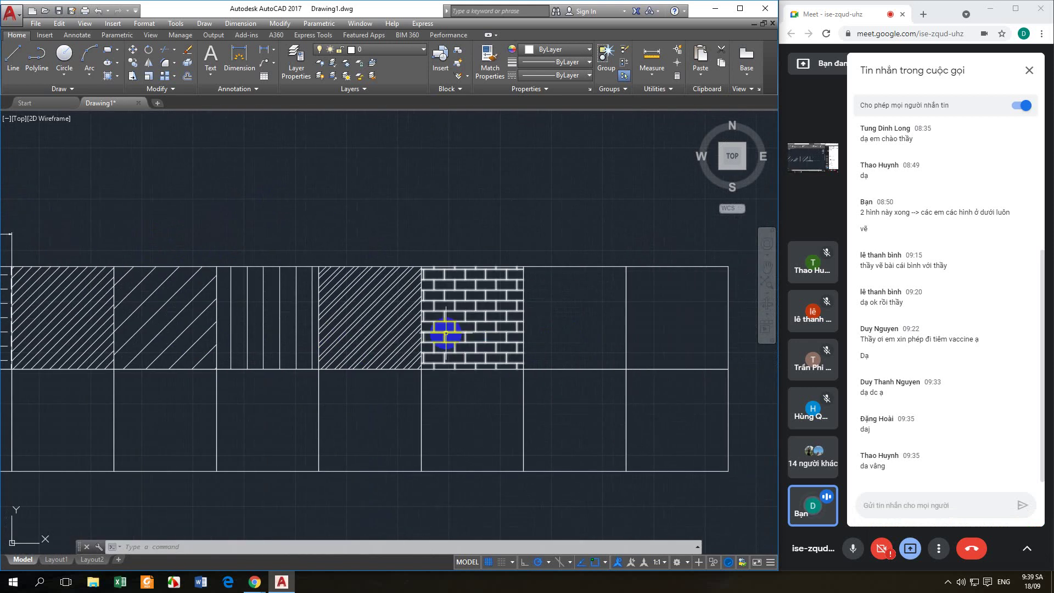
left_click(454, 317)
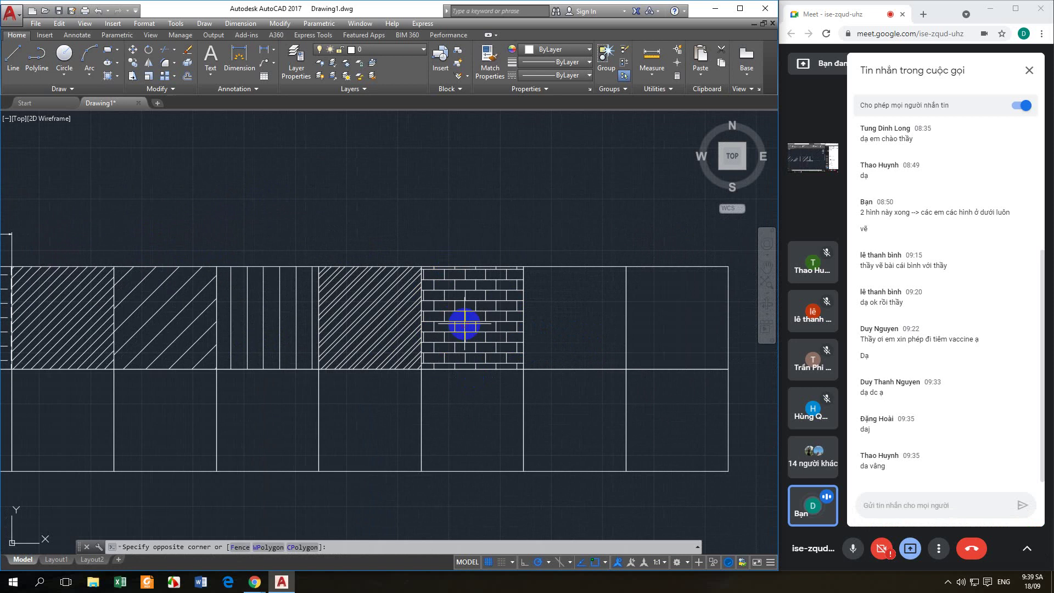
left_click(465, 320)
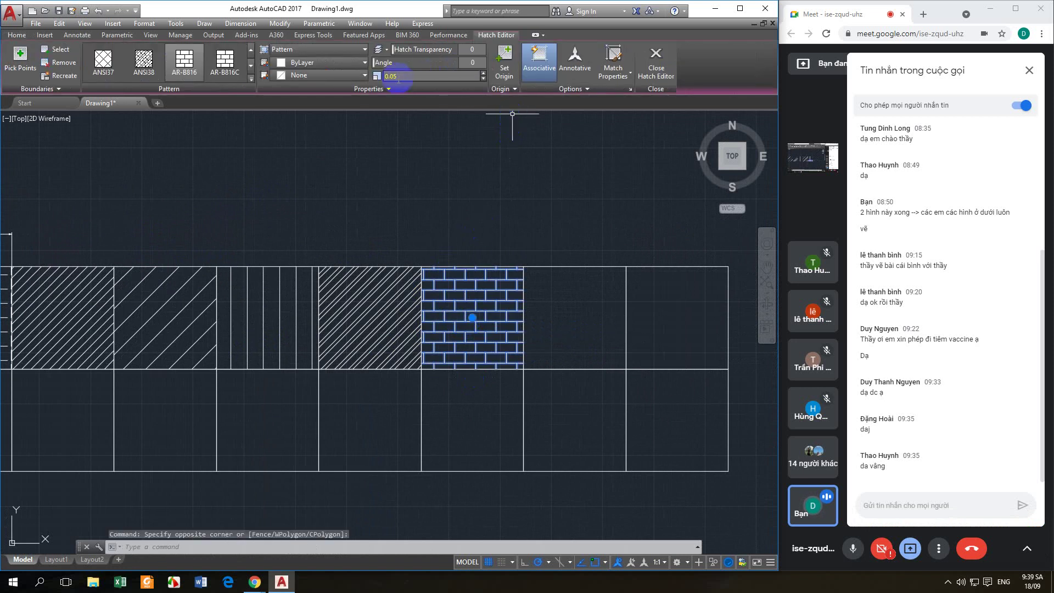
key("Escape")
key("Escape")
key("Escape")
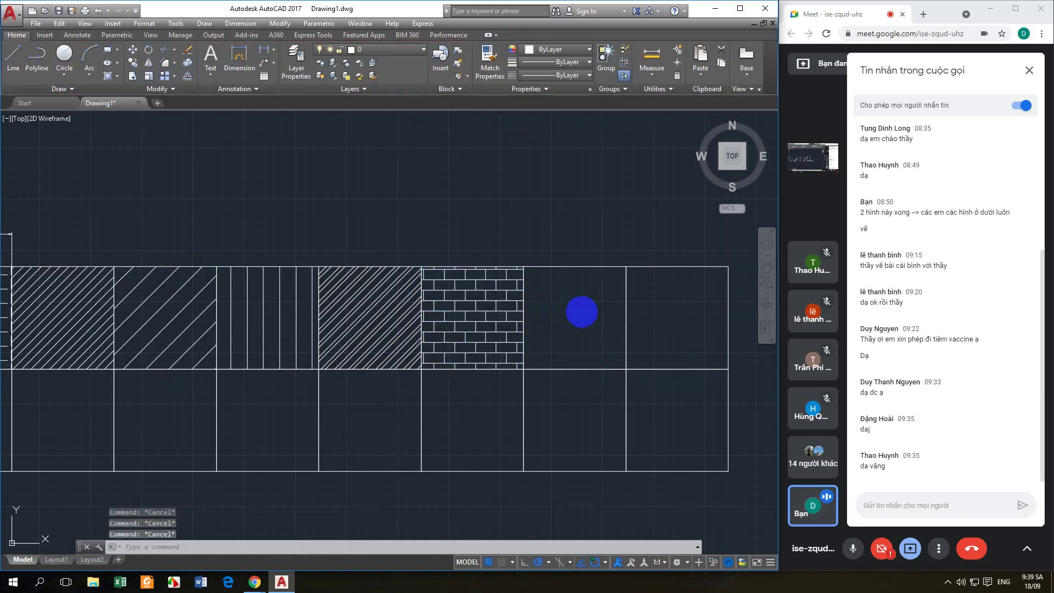
- Hatch the seventh square of the upper row with the AR-BRELM pattern at scale 0.2
type("h")
key("Return")
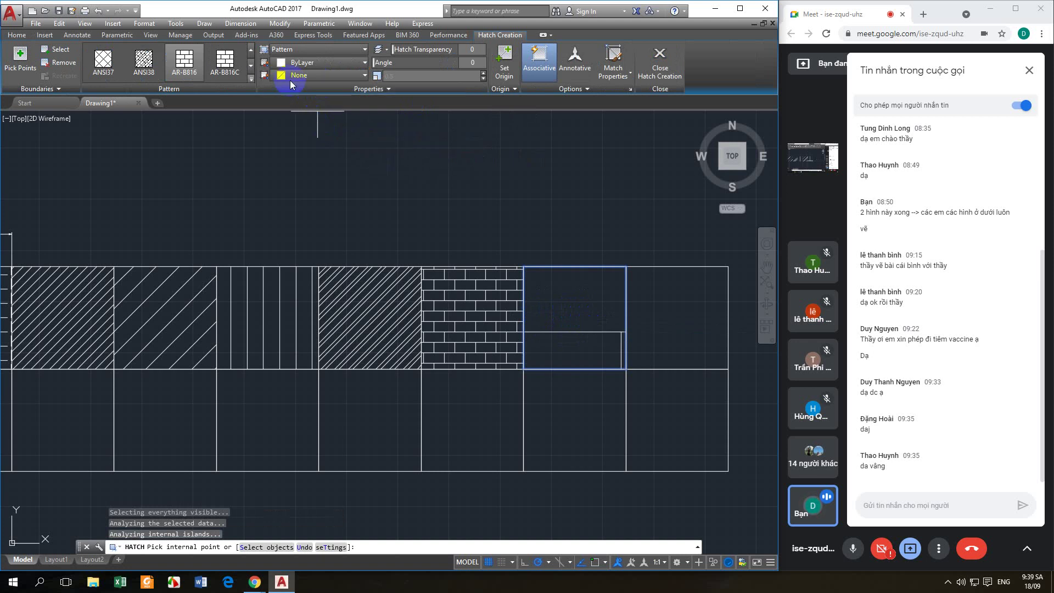
left_click(184, 62)
left_click(250, 81)
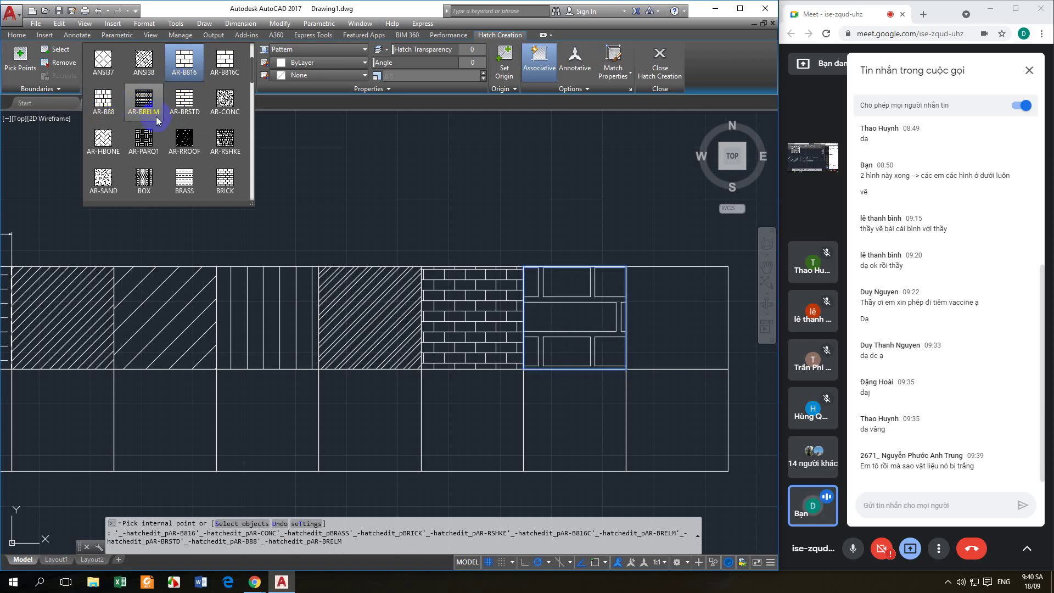
left_click(148, 112)
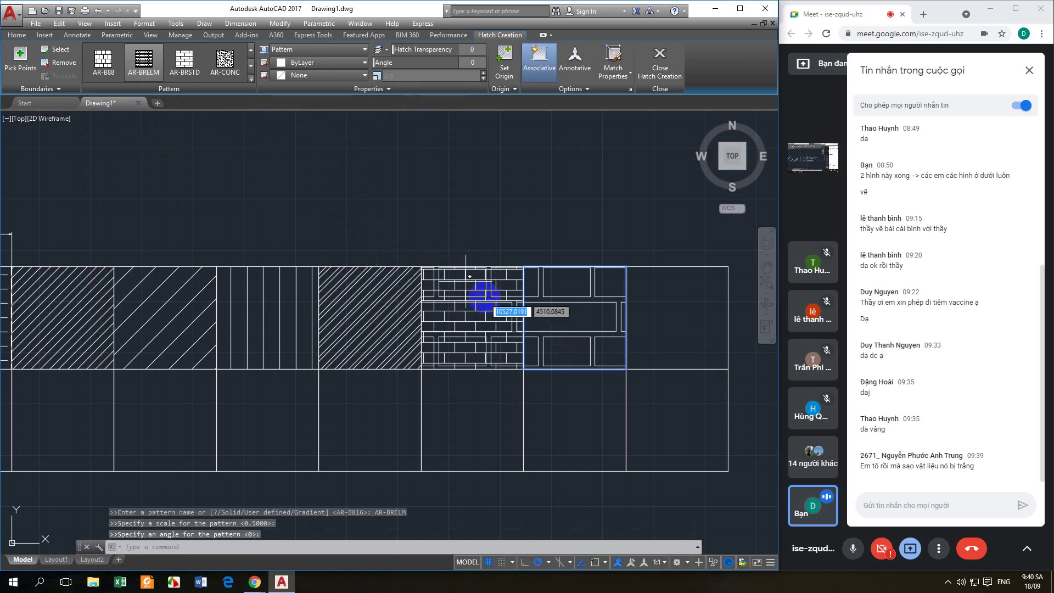
left_click(421, 76)
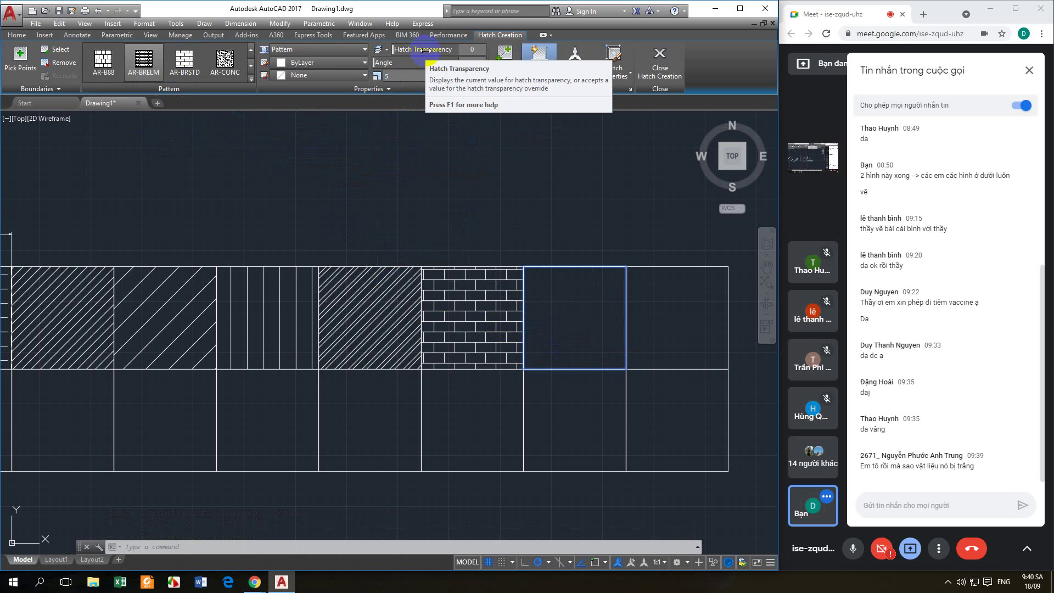
type("5")
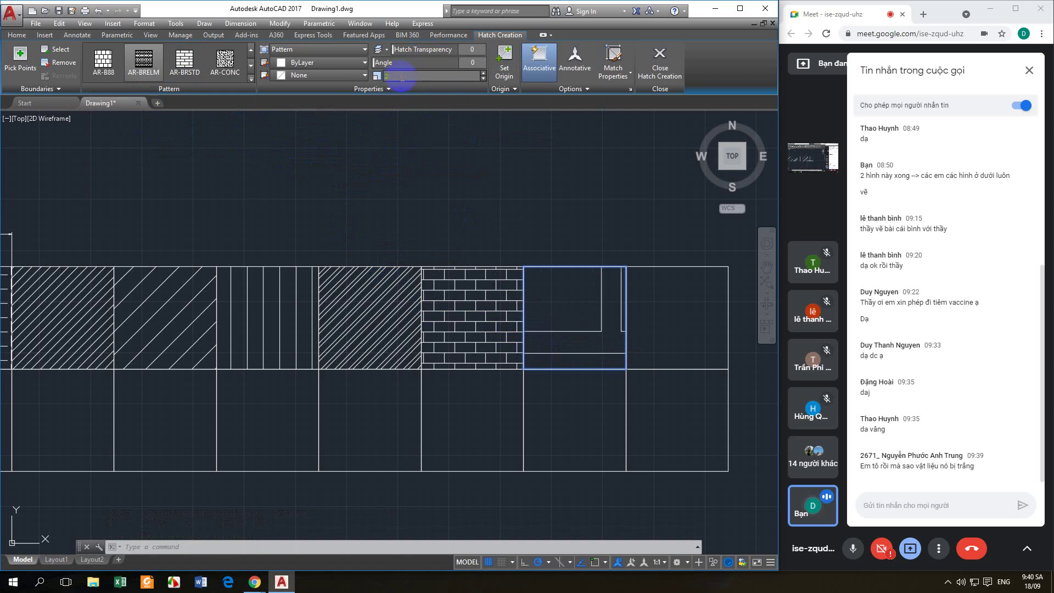
key("Return")
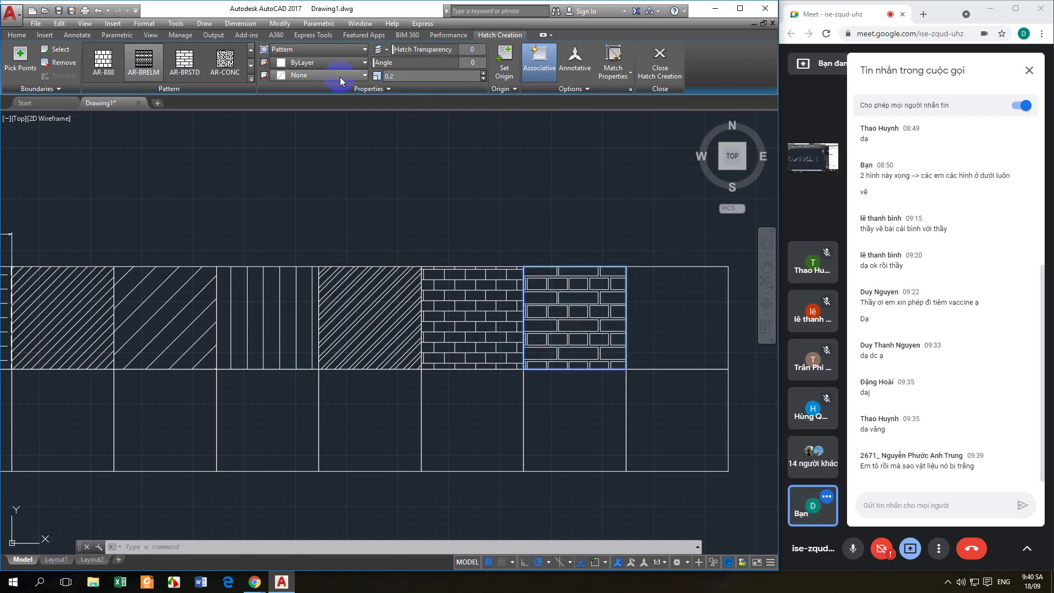
left_click(660, 60)
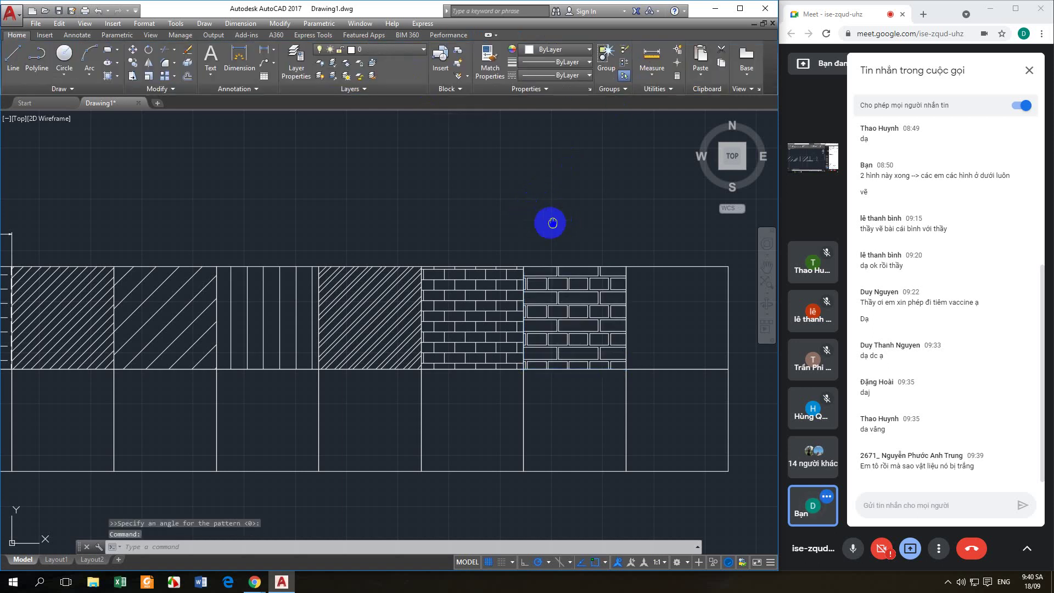
- Hatch the eighth square of the upper row with the AR-CONC pattern at scale 0.2
middle_click_drag(549, 224, 447, 211)
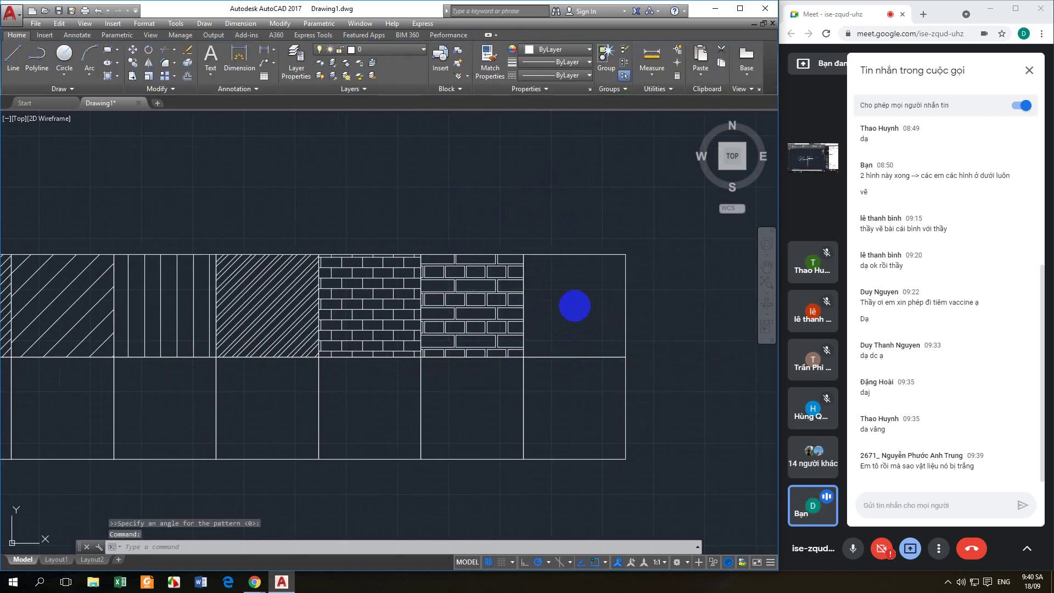
key("Return")
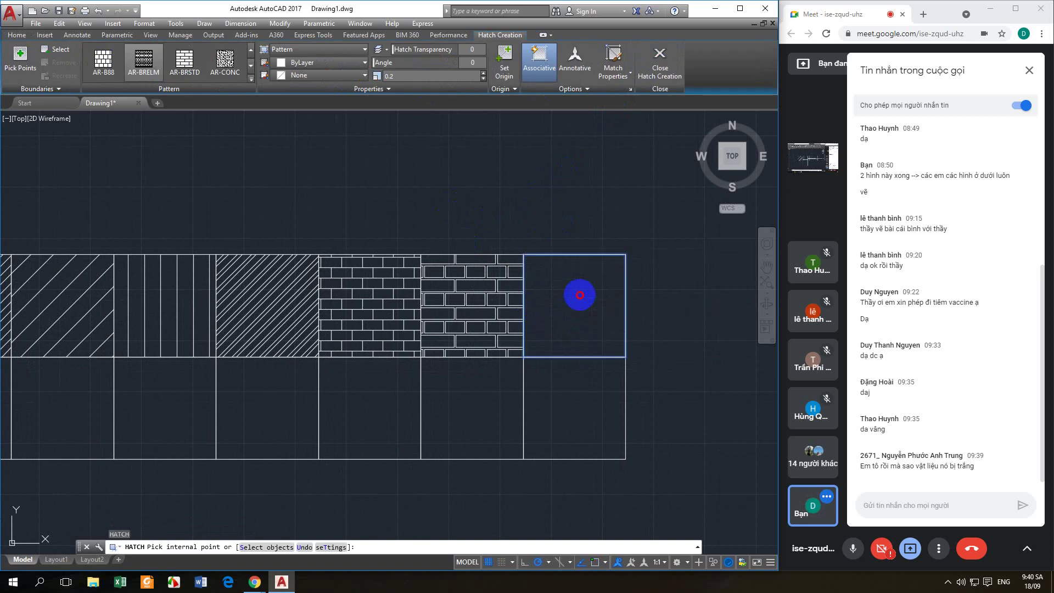
left_click(579, 294)
left_click(226, 65)
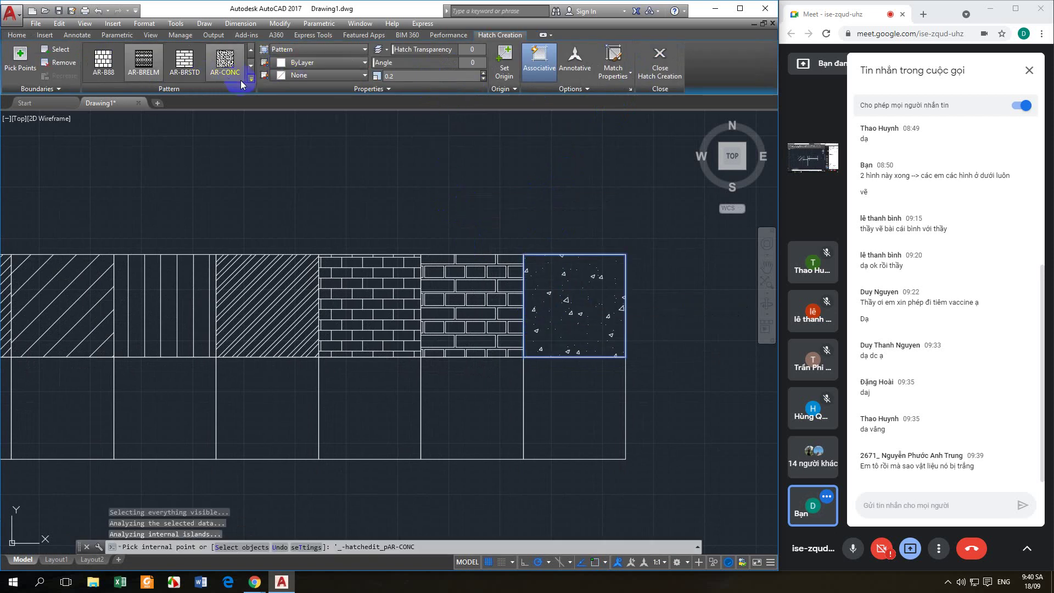
left_click(251, 81)
left_click(214, 98)
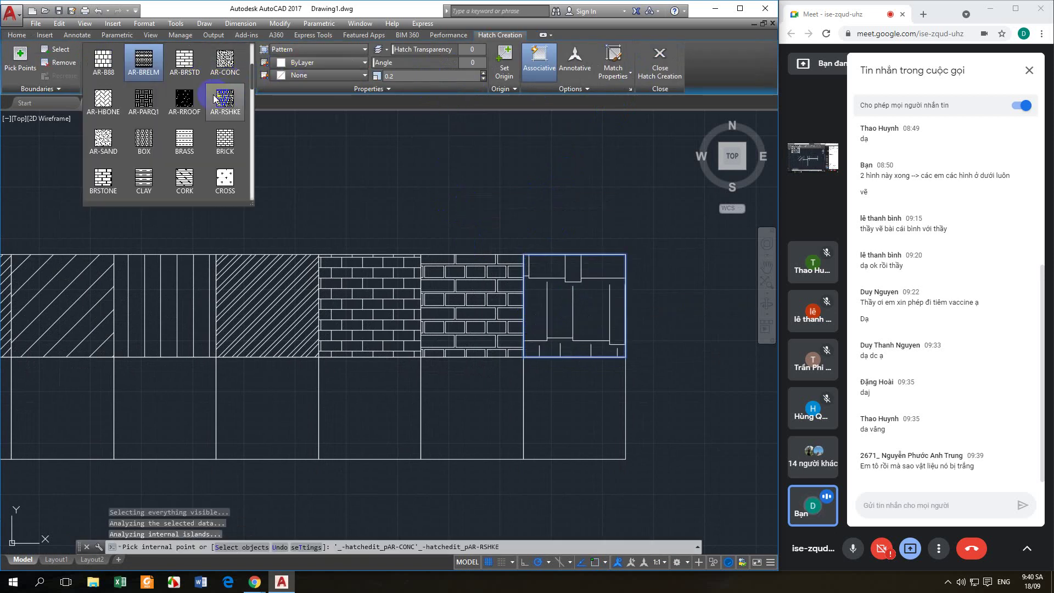
left_click(223, 77)
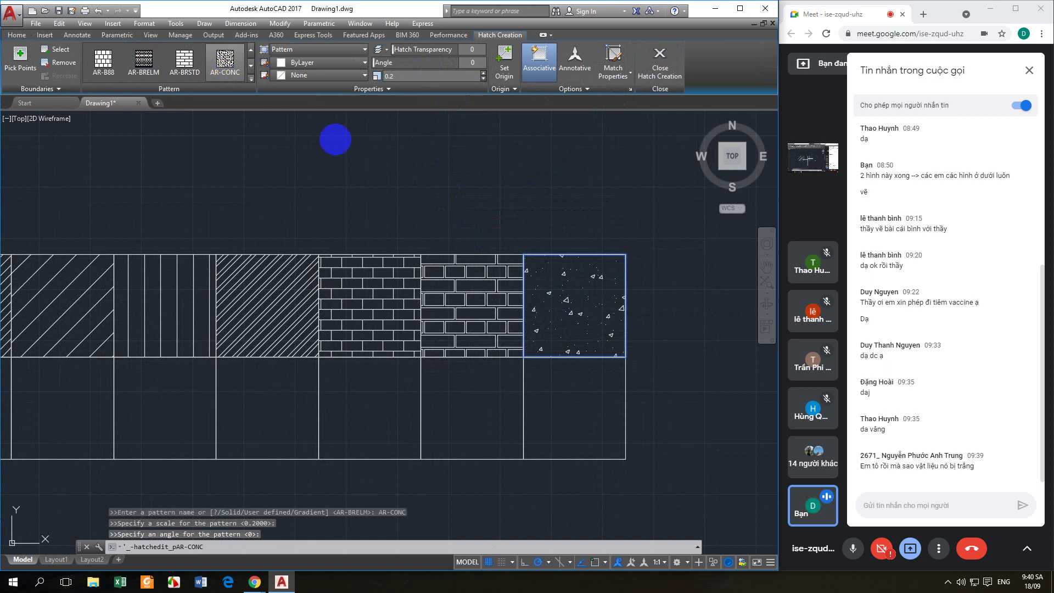
key("Return")
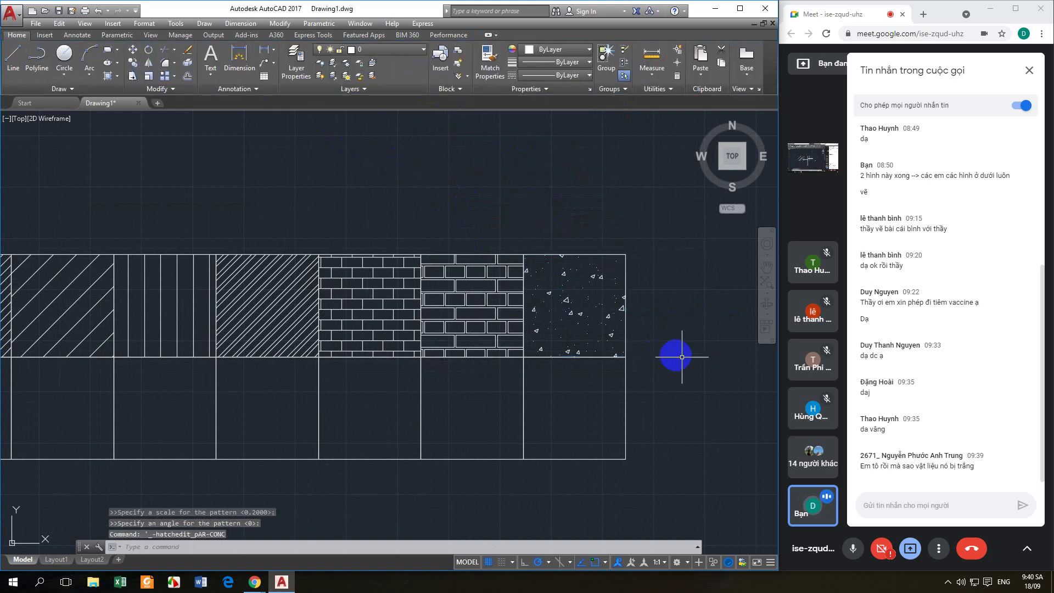
- Hatch the first square of the lower row with the AR-HBONE pattern at scale 0.1
scroll(686, 357, "up", 4)
scroll(686, 357, "down", 2)
middle_click_drag(647, 322, 612, 348)
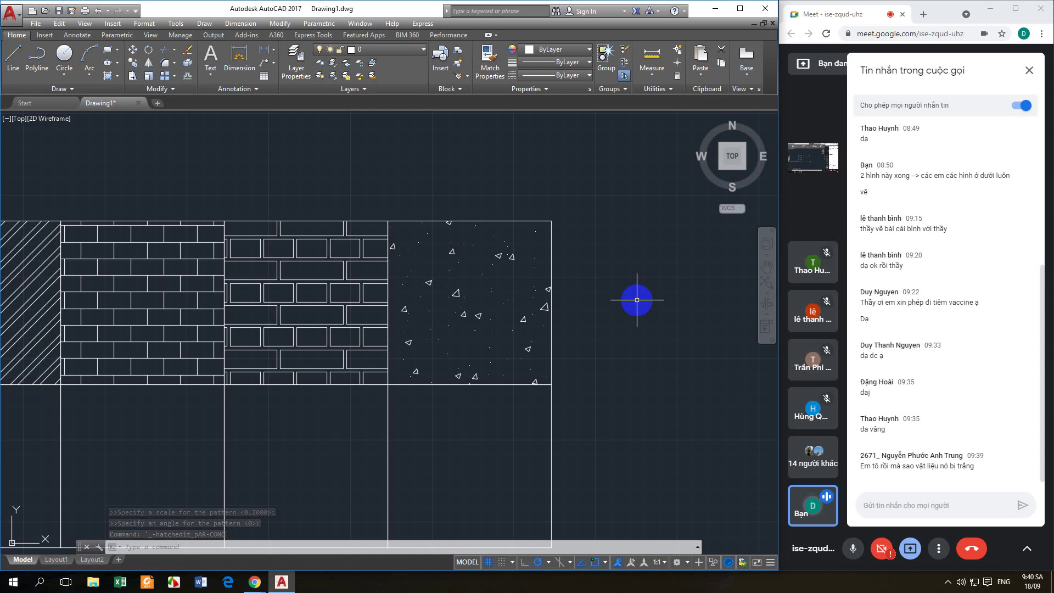
scroll(571, 262, "up", 2)
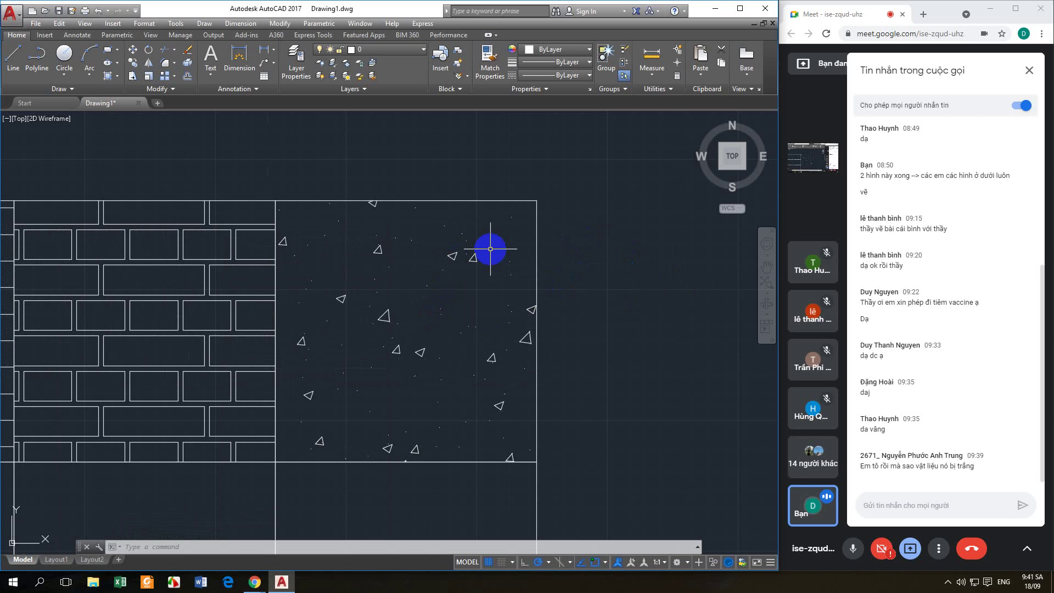
scroll(487, 246, "down", 8)
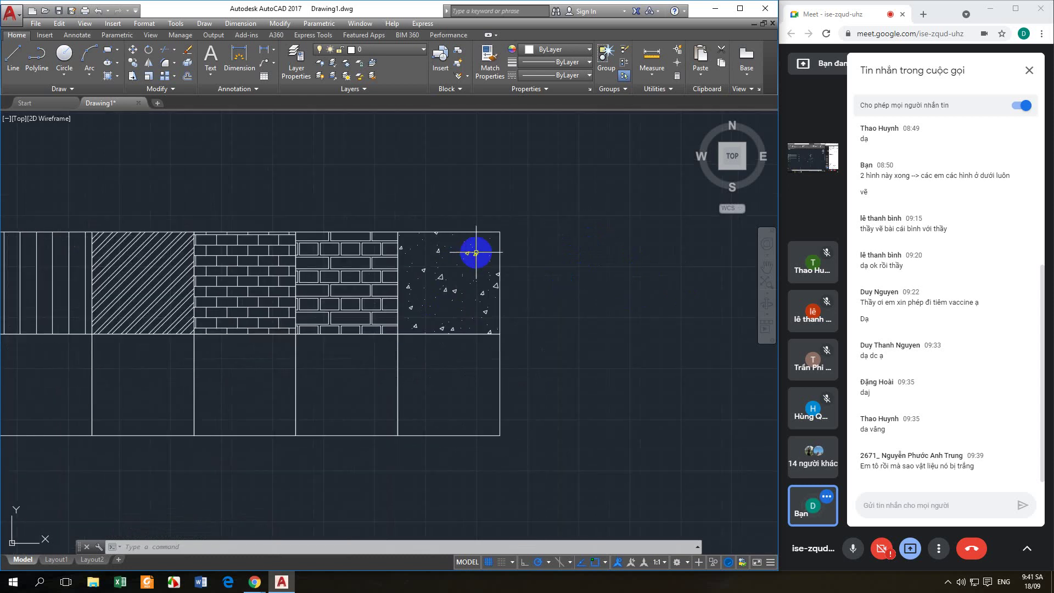
scroll(387, 337, "up", 2)
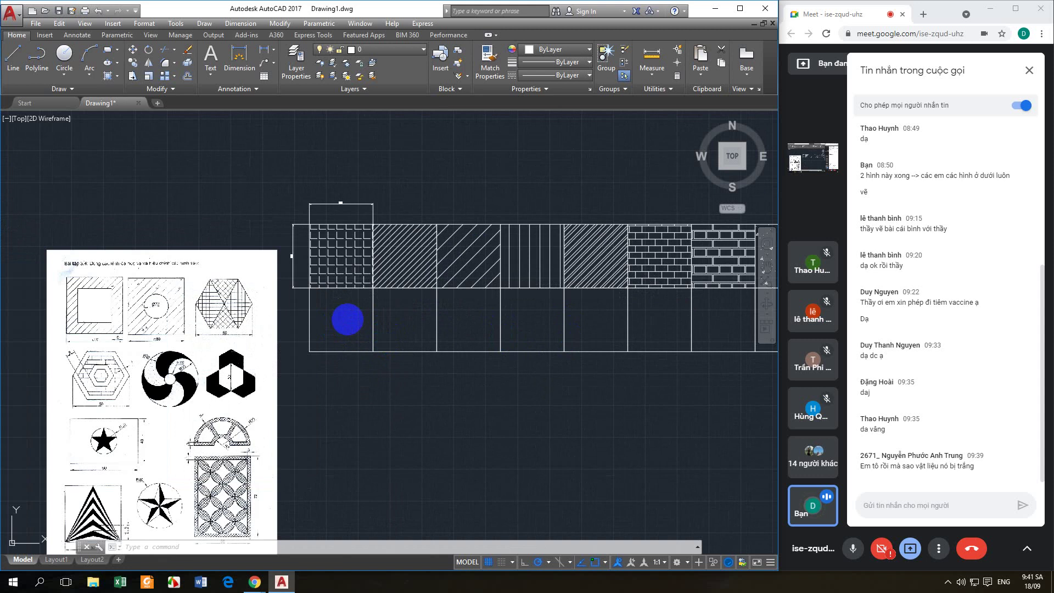
type("h")
key("Return")
left_click(348, 318)
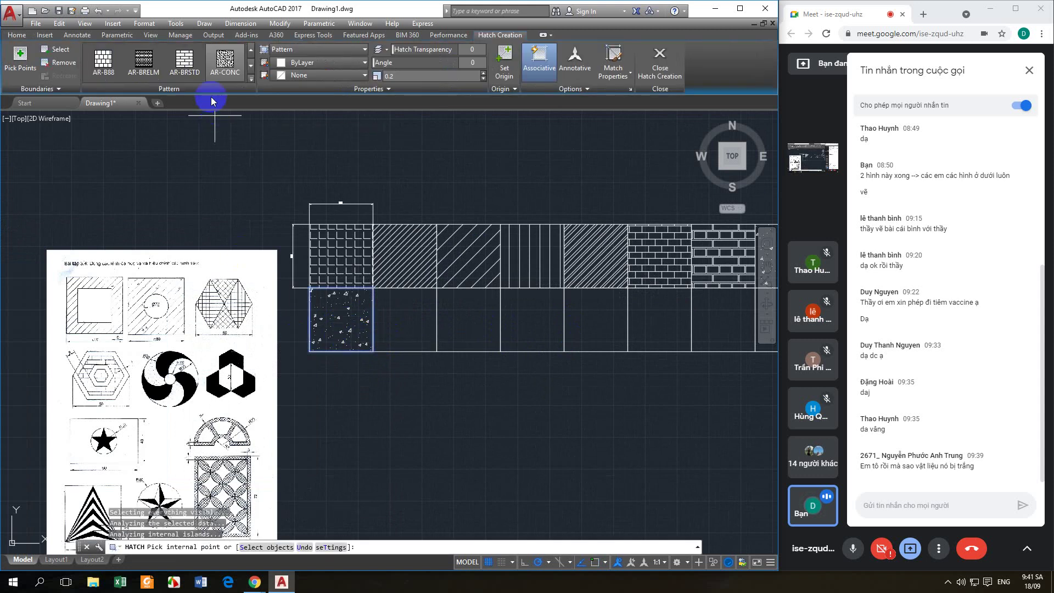
left_click(251, 79)
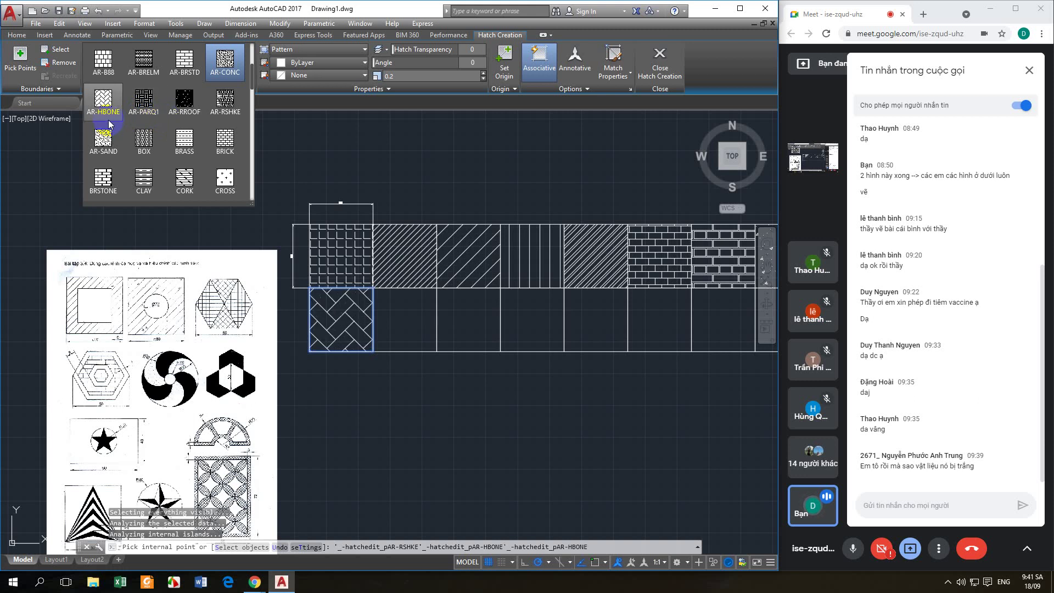
left_click(105, 104)
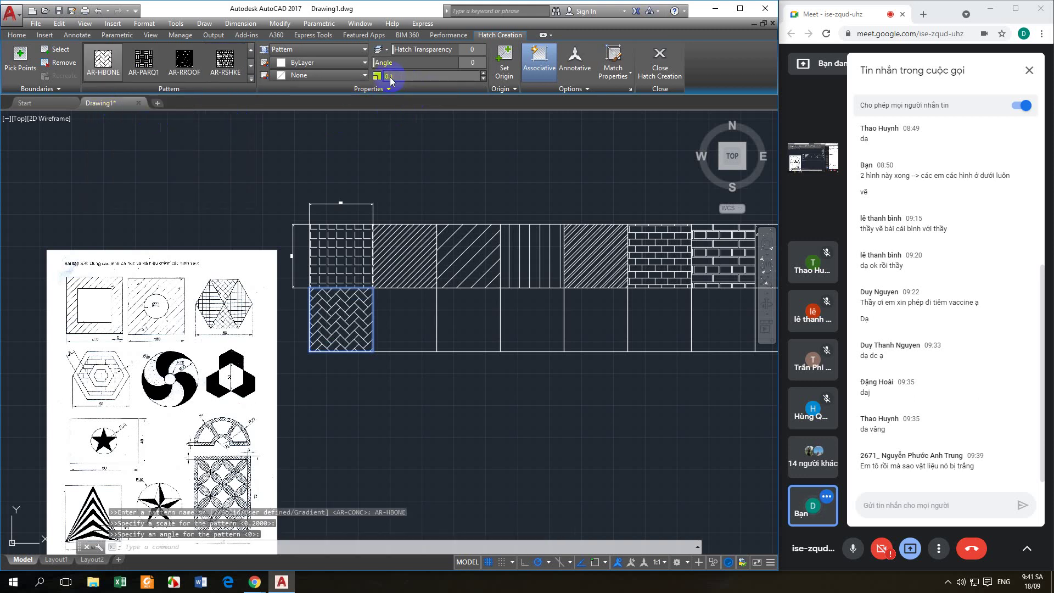
left_click(660, 63)
- Hatch the second square of the lower row with the AR-RROOF pattern at scale 1 and a 45-degree angle
scroll(428, 341, "up", 2)
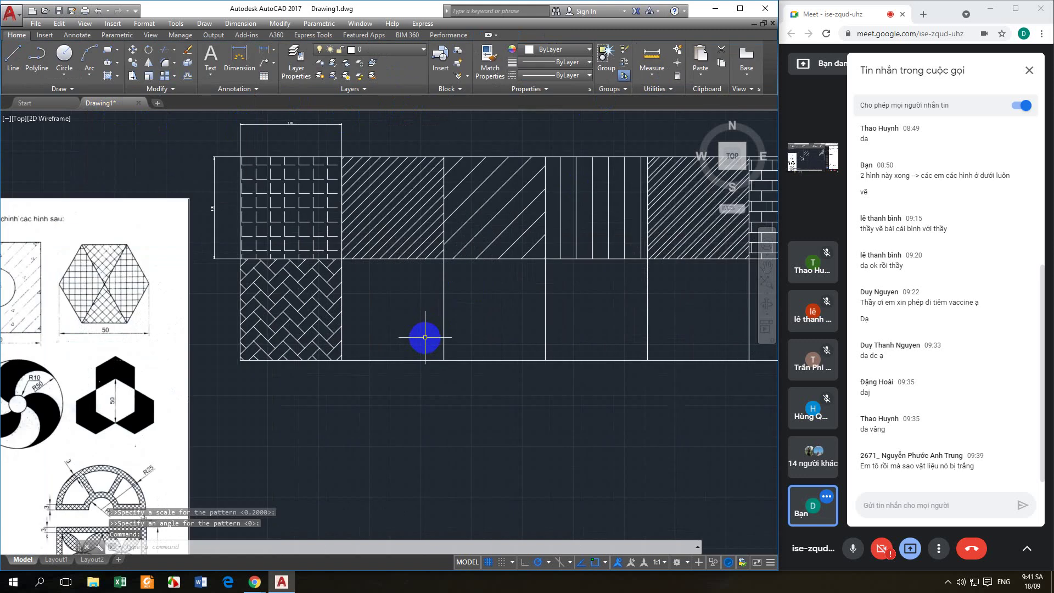
key("Return")
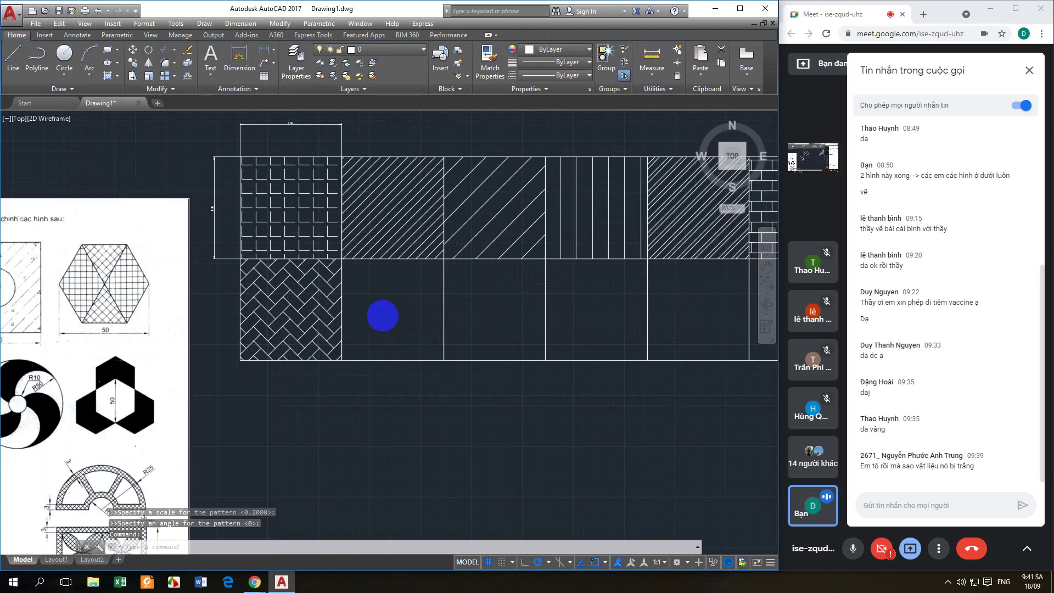
left_click(385, 300)
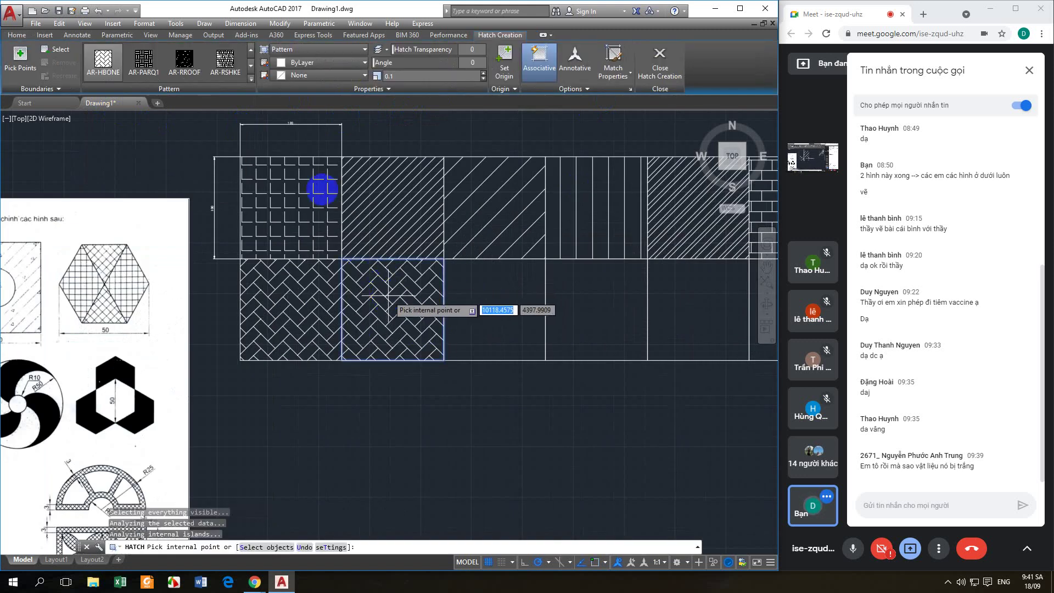
left_click(189, 64)
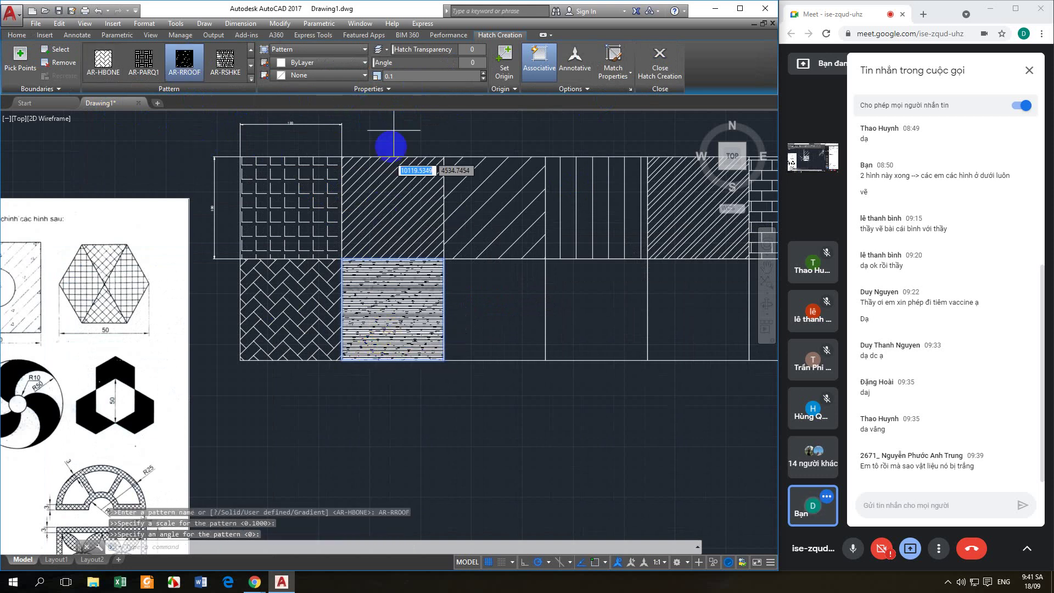
left_click(401, 76)
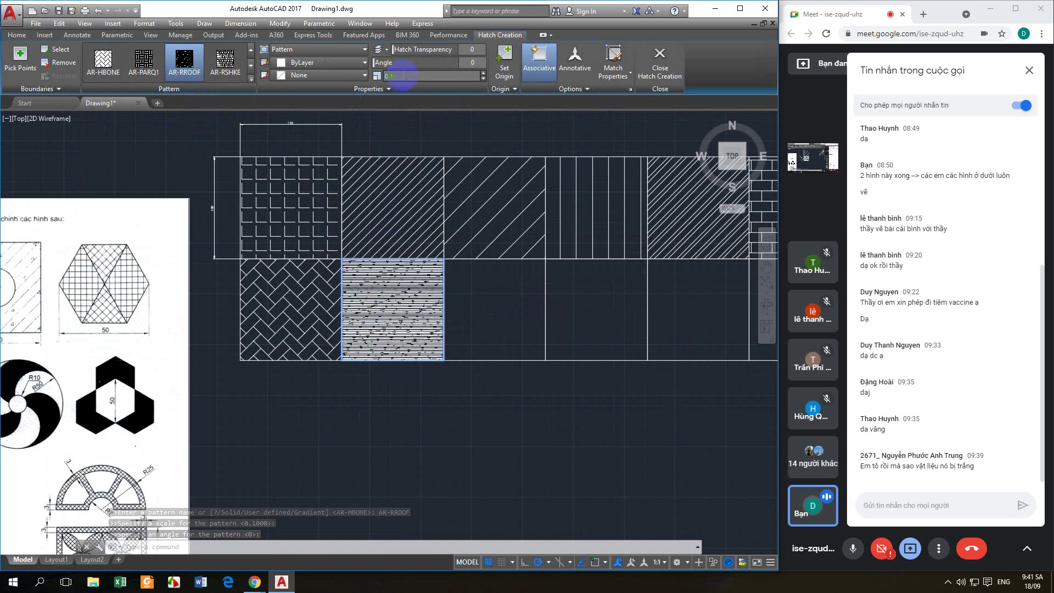
type("2")
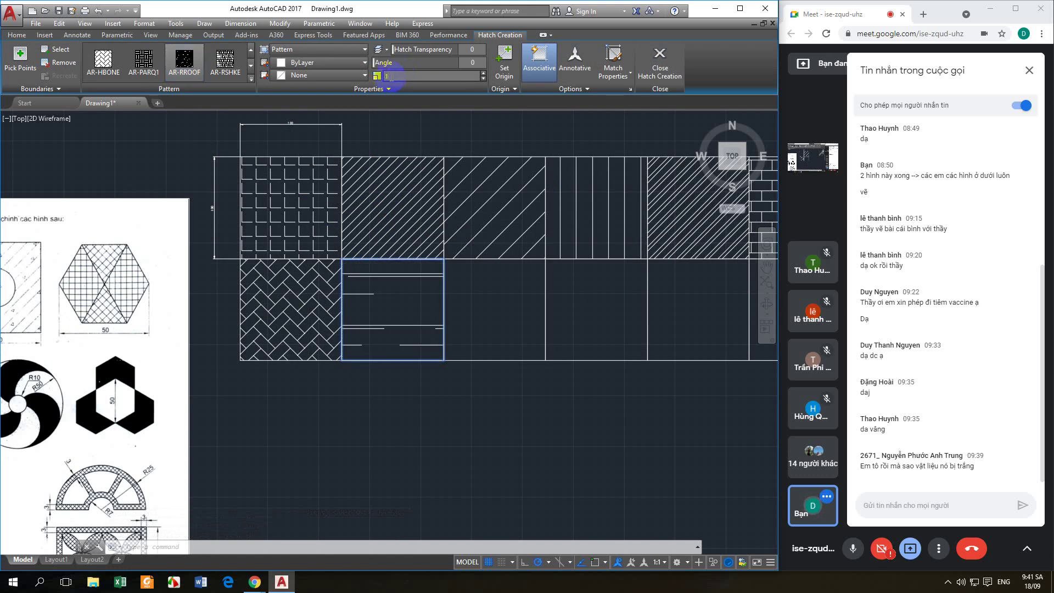
key("Return")
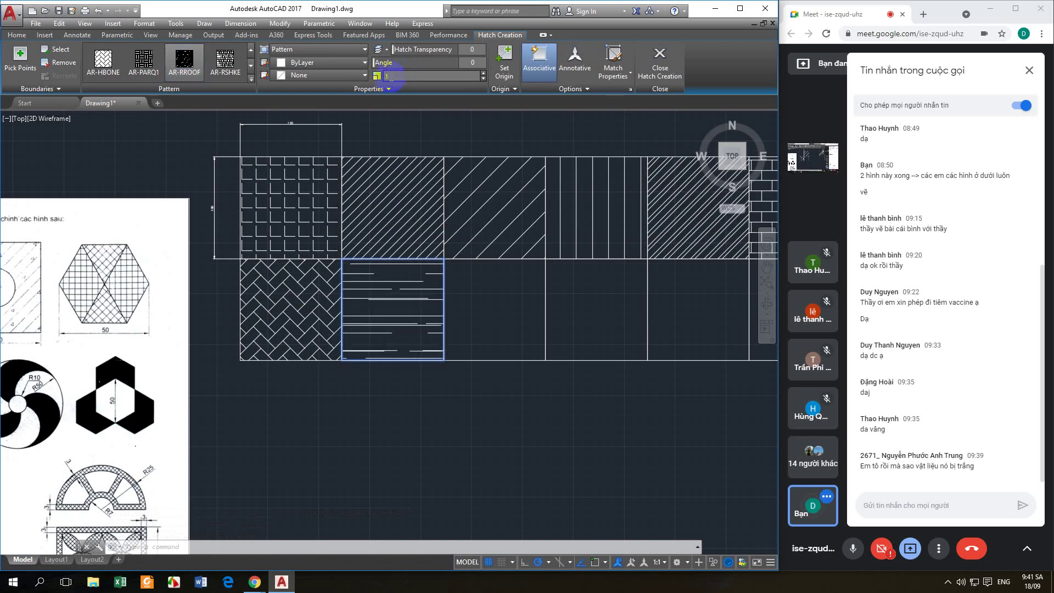
left_click(473, 66)
type("45")
key("Return")
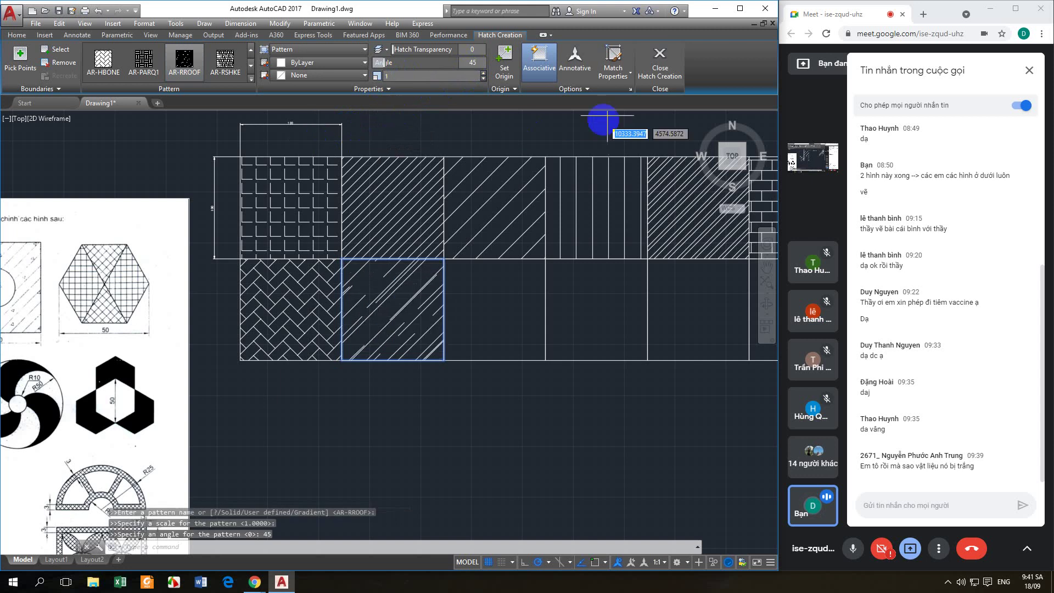
left_click(661, 60)
- Hatch the third square of the lower row with the AR-RSHKE pattern at a 0-degree angle
middle_click_drag(494, 322, 442, 331)
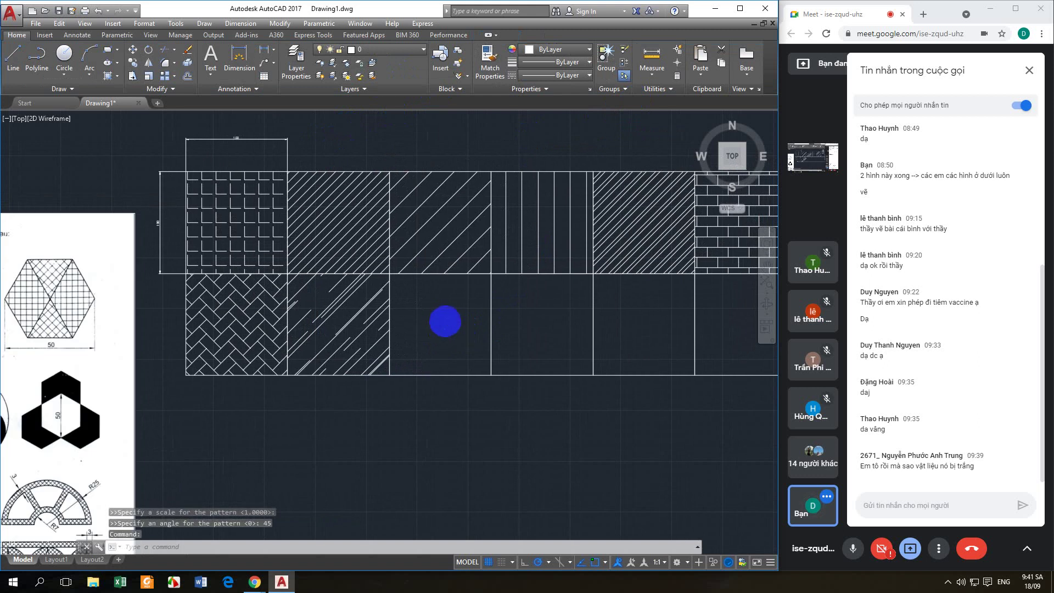
key("Return")
left_click(436, 325)
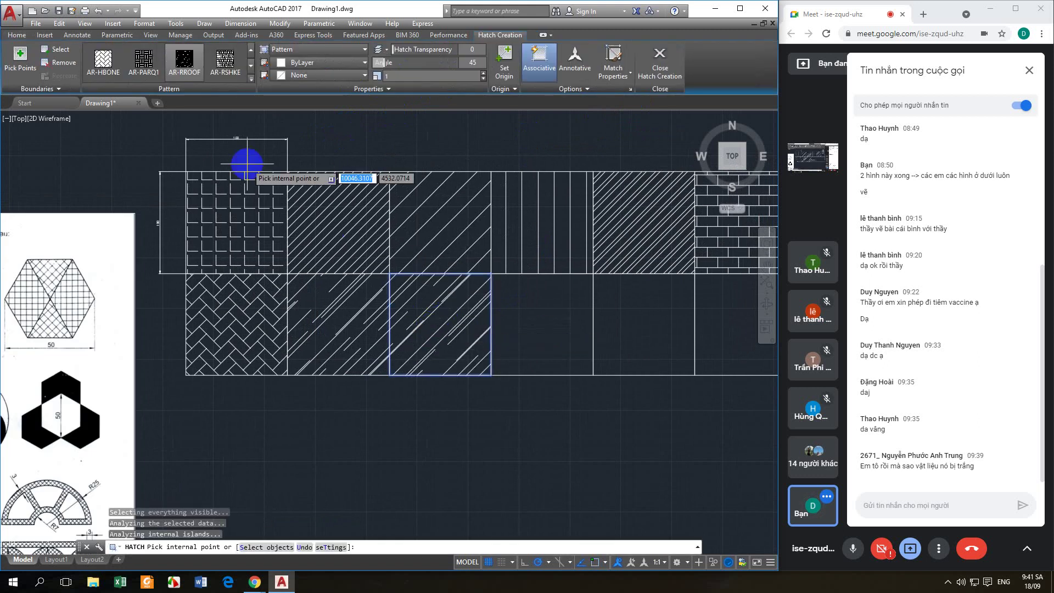
left_click(228, 61)
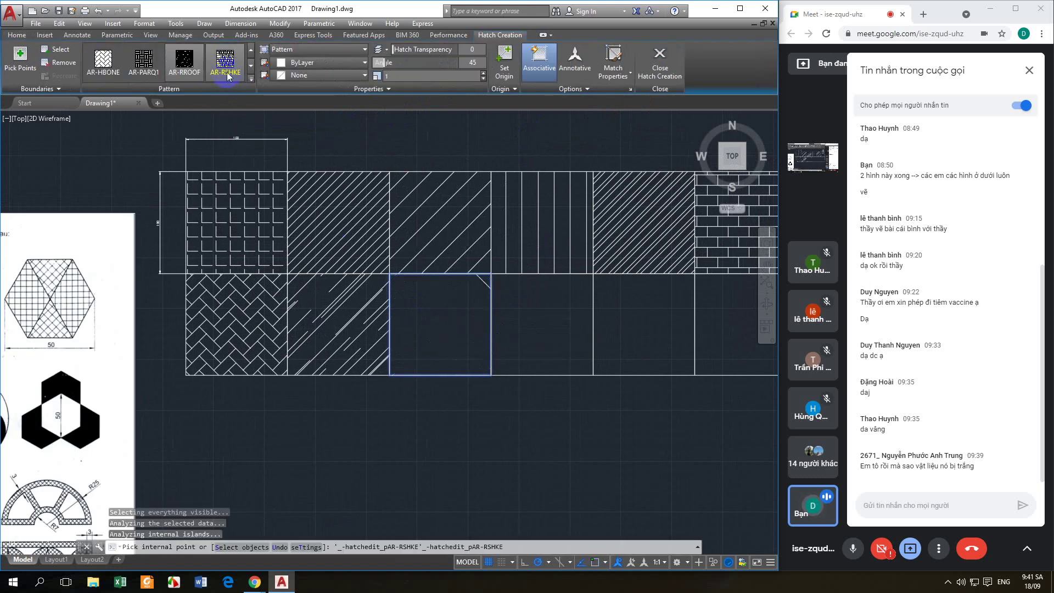
left_click(440, 64)
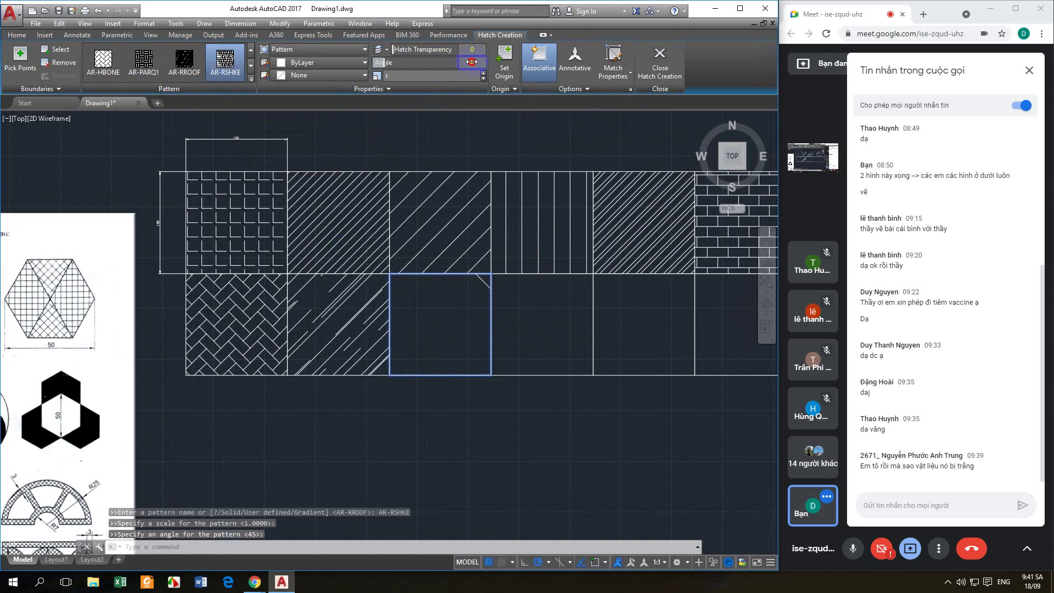
left_click_drag(469, 62, 422, 65)
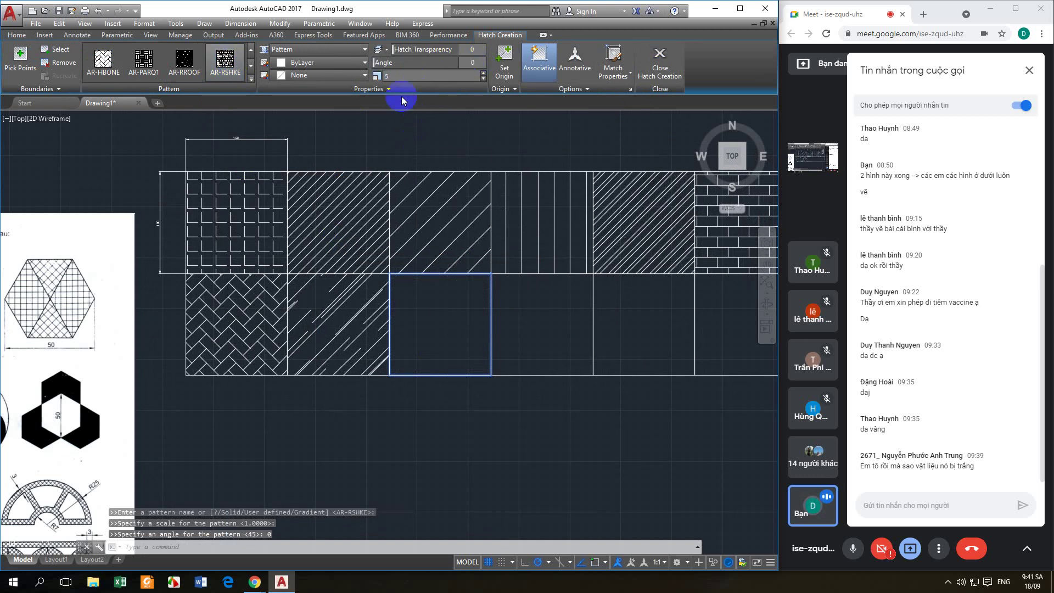
- Set the scale of the AR-RSHKE hatch in the third lower square to 0.05 and finish the hatch
left_click(412, 77)
type("0.1")
key("Return")
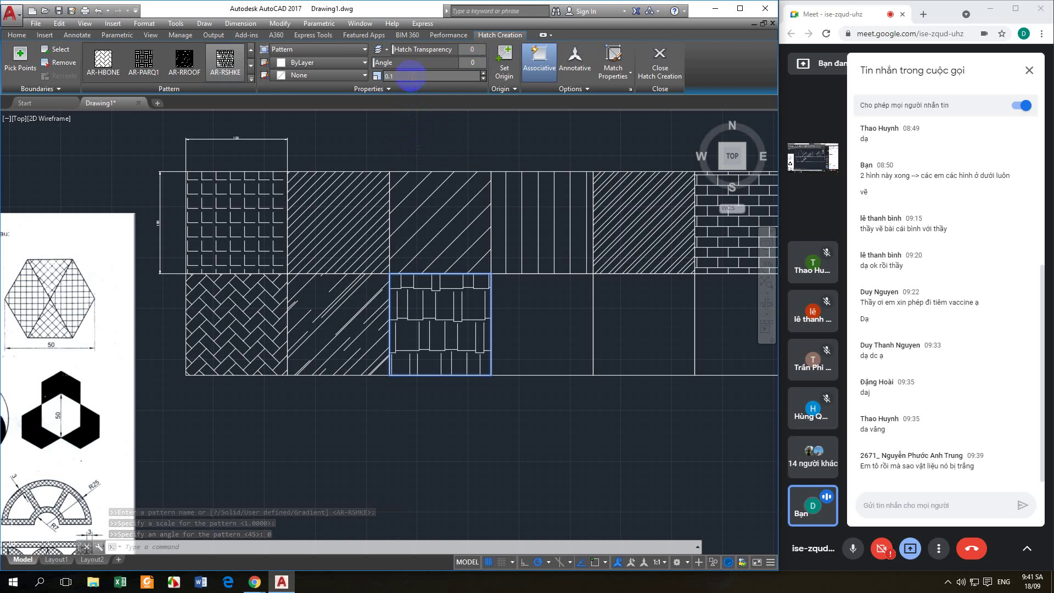
left_click(339, 78)
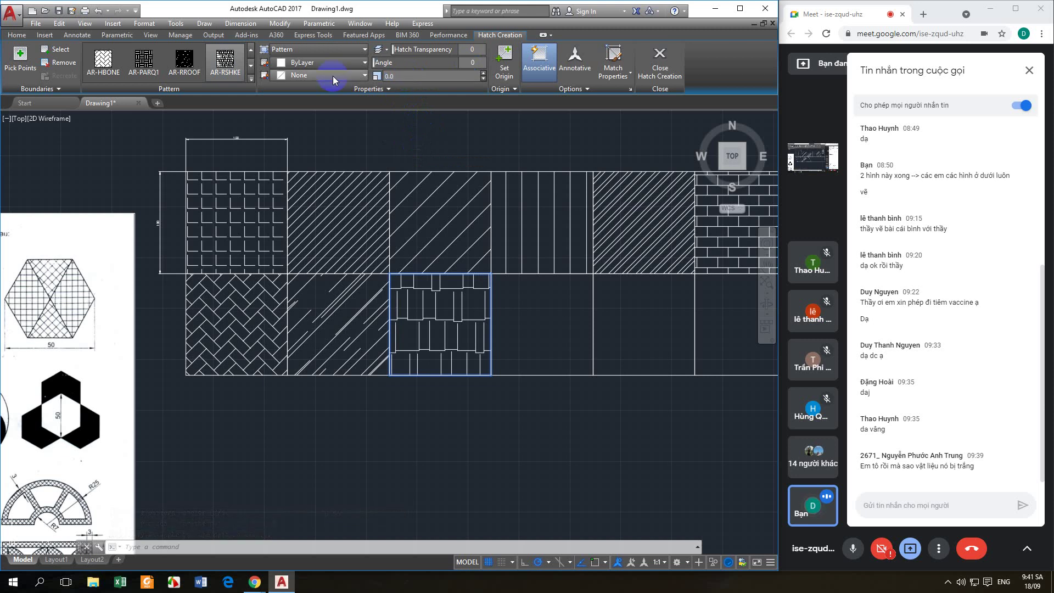
left_click(661, 60)
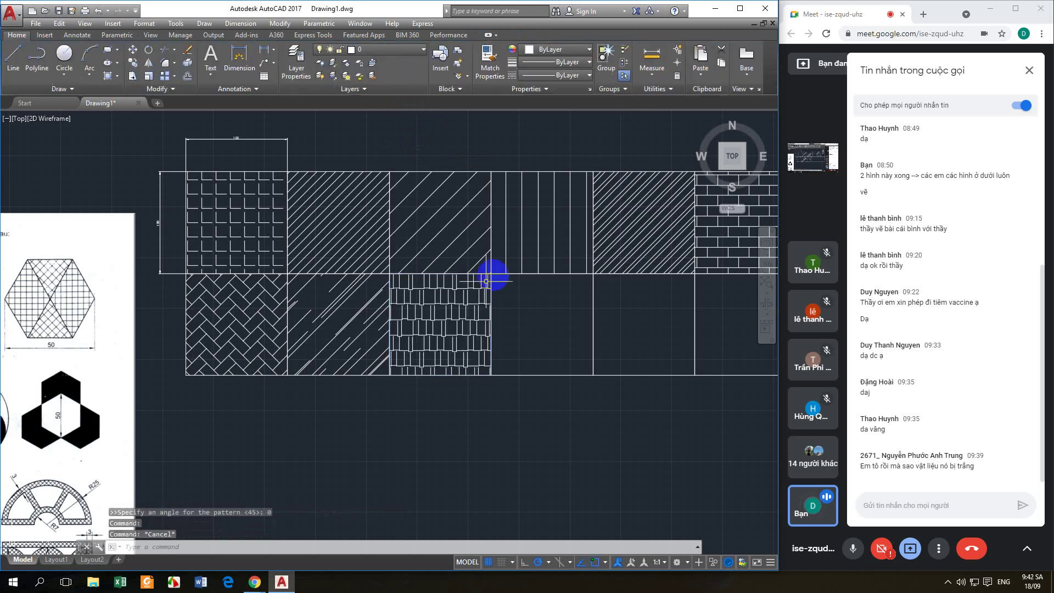
left_click(442, 312)
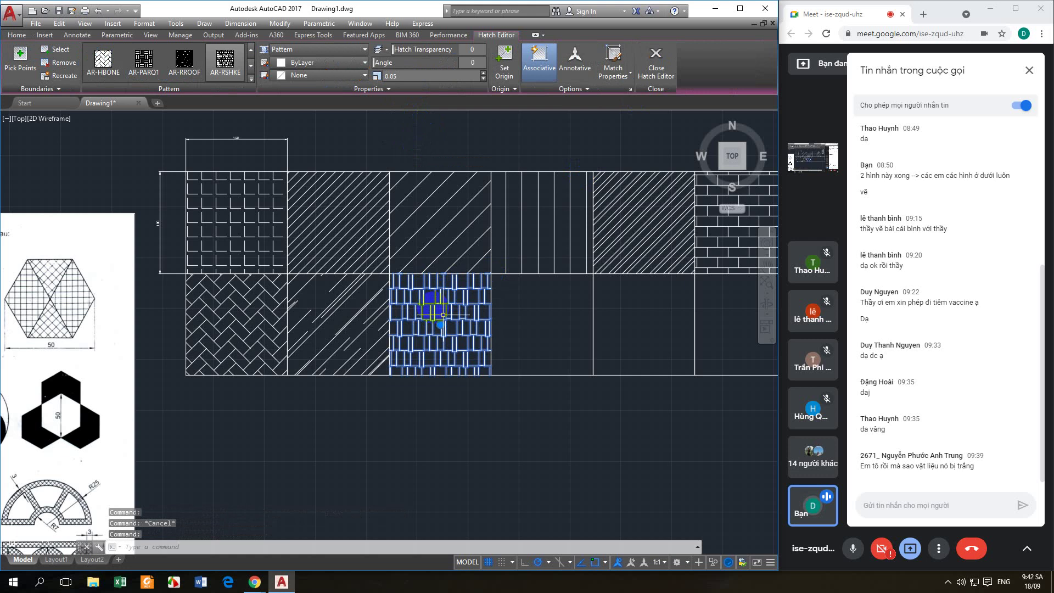
key("Escape")
- Hatch the fourth square of the lower row with the AR-SAND pattern at scale 0.1
mouse_move(509, 433)
middle_mouse_down()
mouse_move(435, 427)
mouse_move(431, 404)
middle_mouse_up()
type("h")
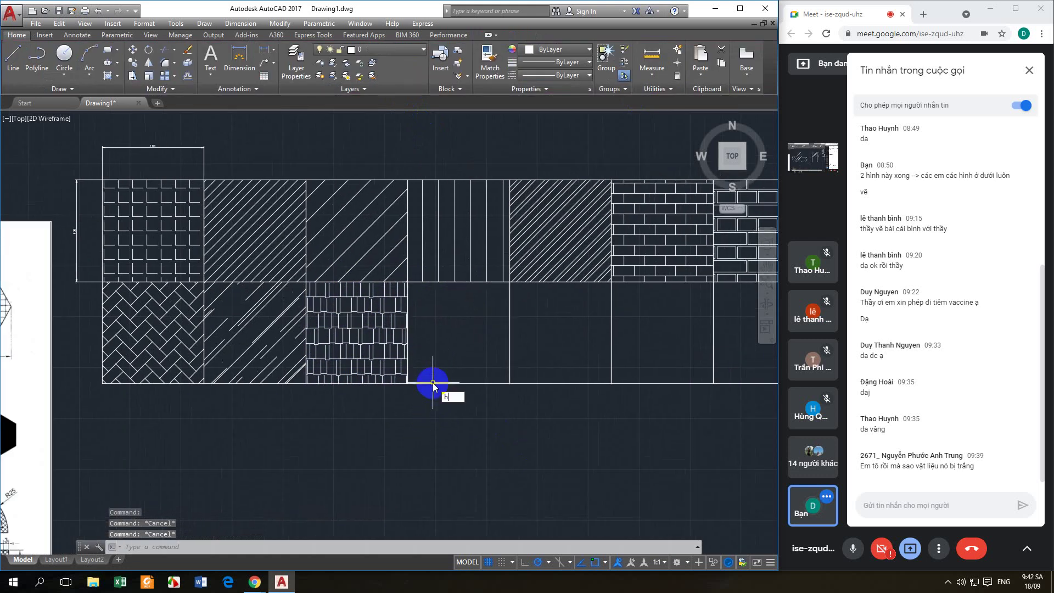
key("Return")
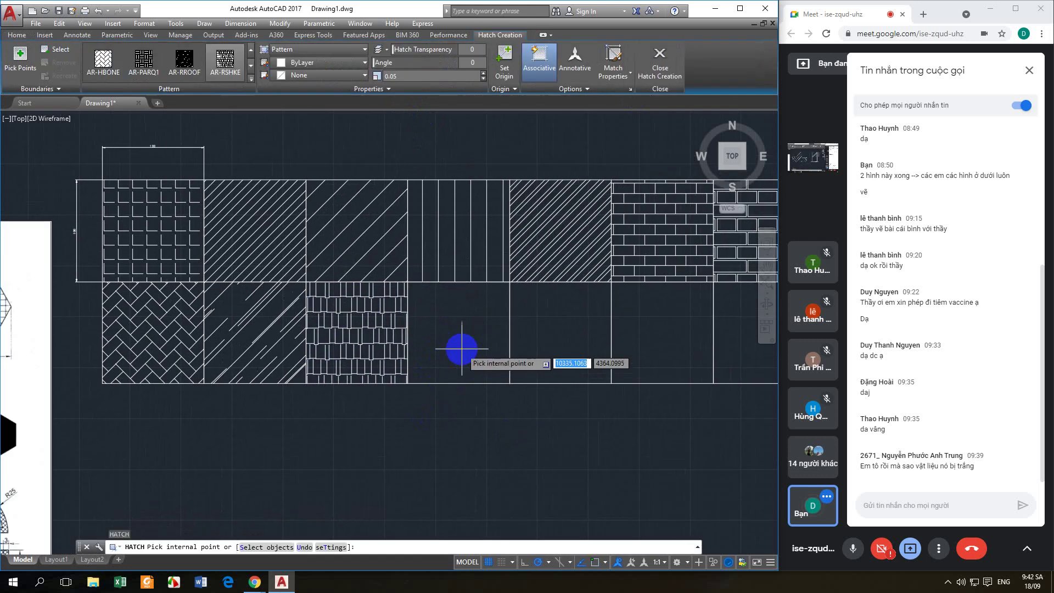
left_click(462, 348)
left_click(221, 67)
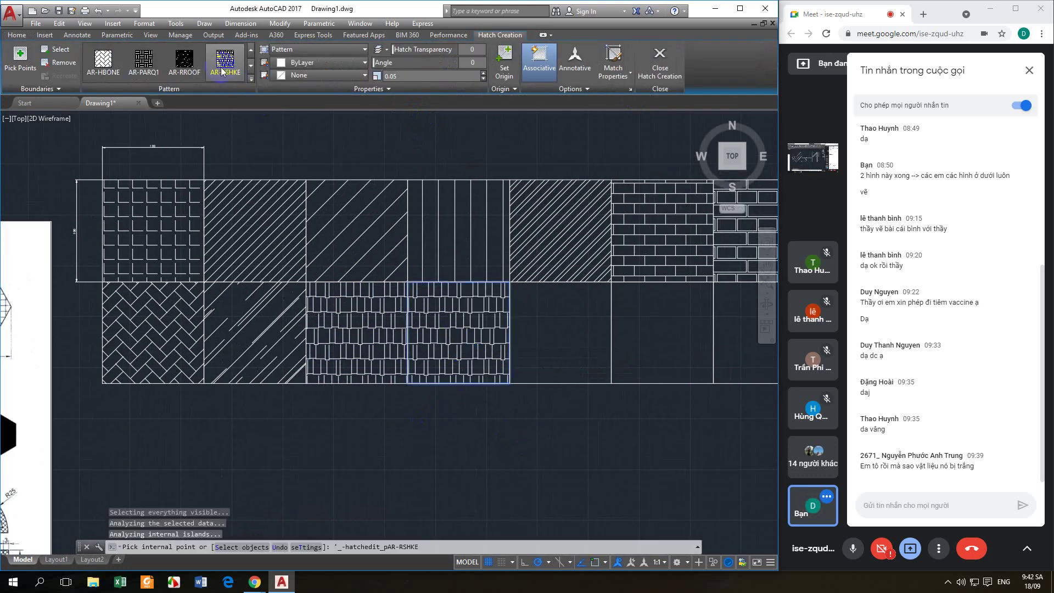
left_click(252, 79)
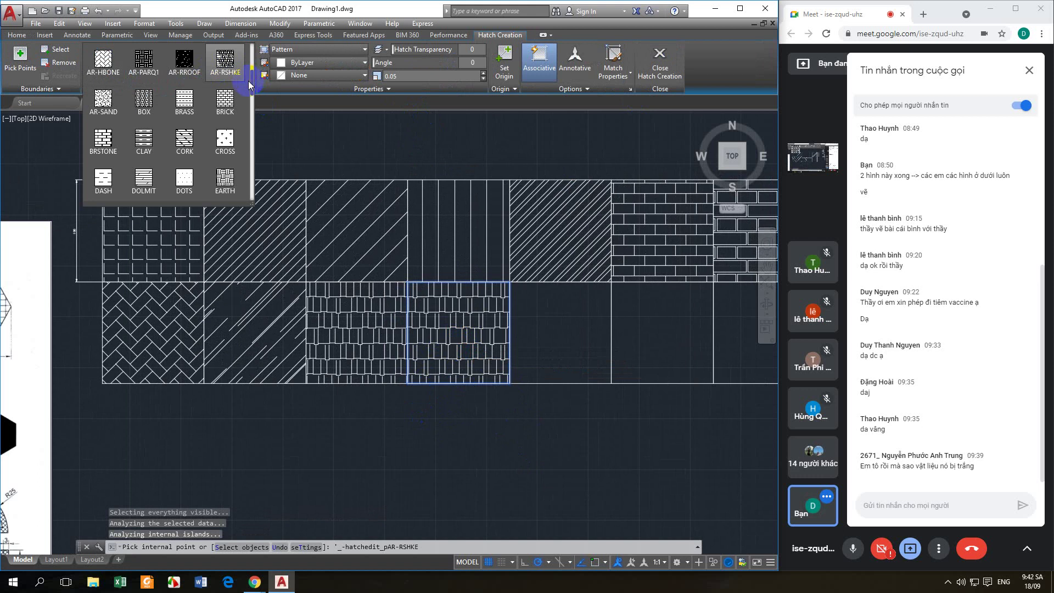
left_click(104, 104)
type("0.1")
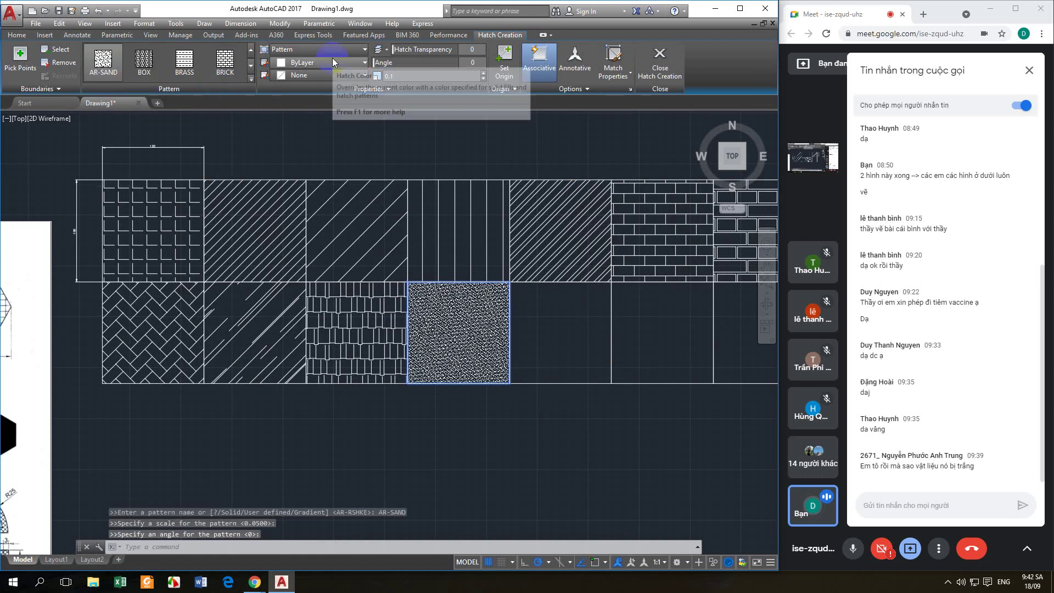
key("Return")
left_click(659, 67)
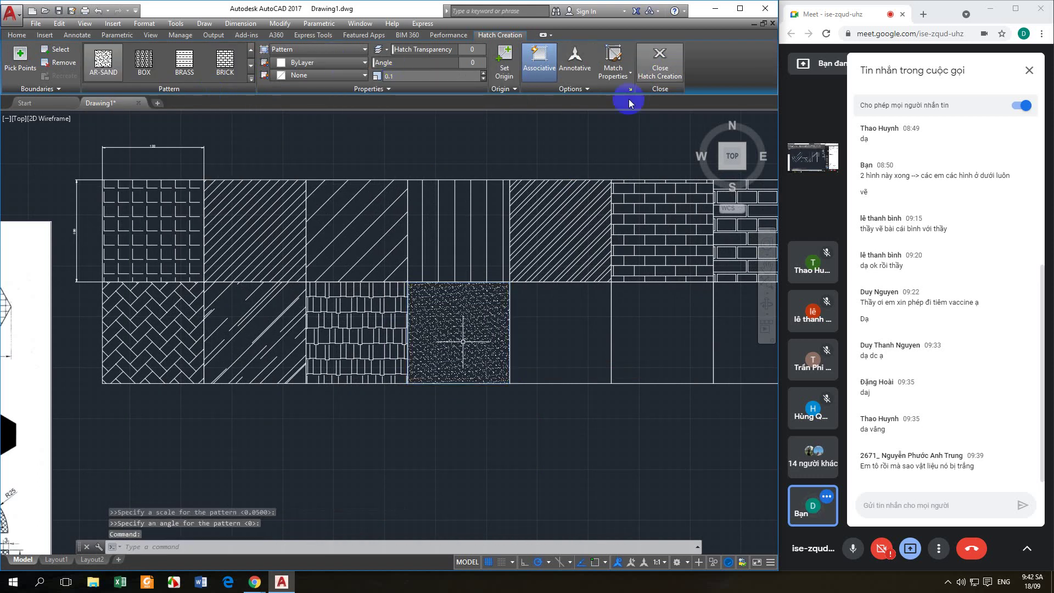
- Hatch the fifth square of the lower row with the BRICK pattern at scale 2
scroll(579, 332, "up", 2)
scroll(570, 351, "down", 4)
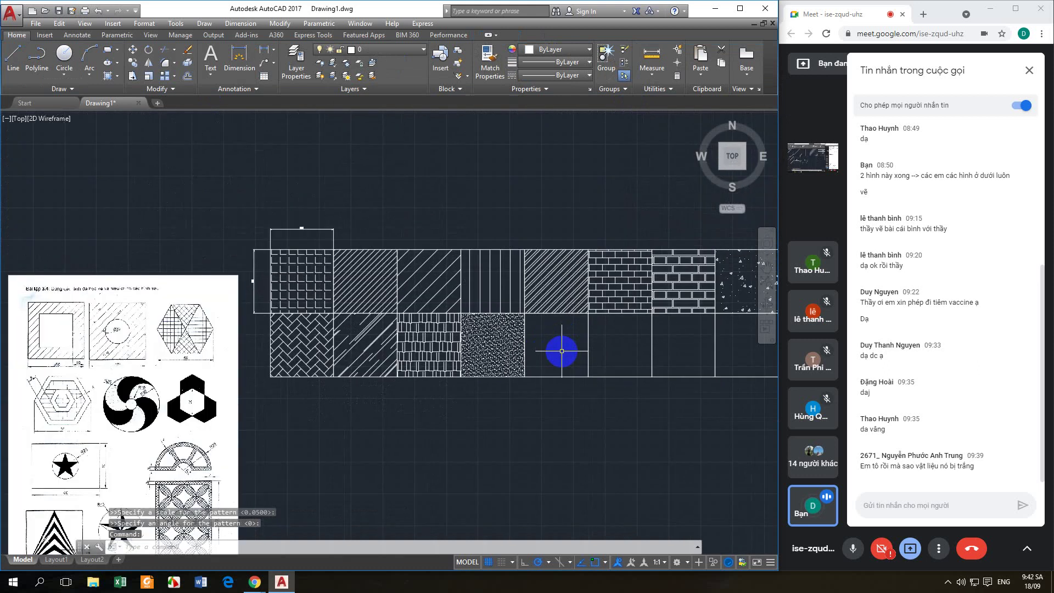
middle_click_drag(560, 348, 461, 358)
scroll(456, 366, "up", 2)
type("h")
key("Return")
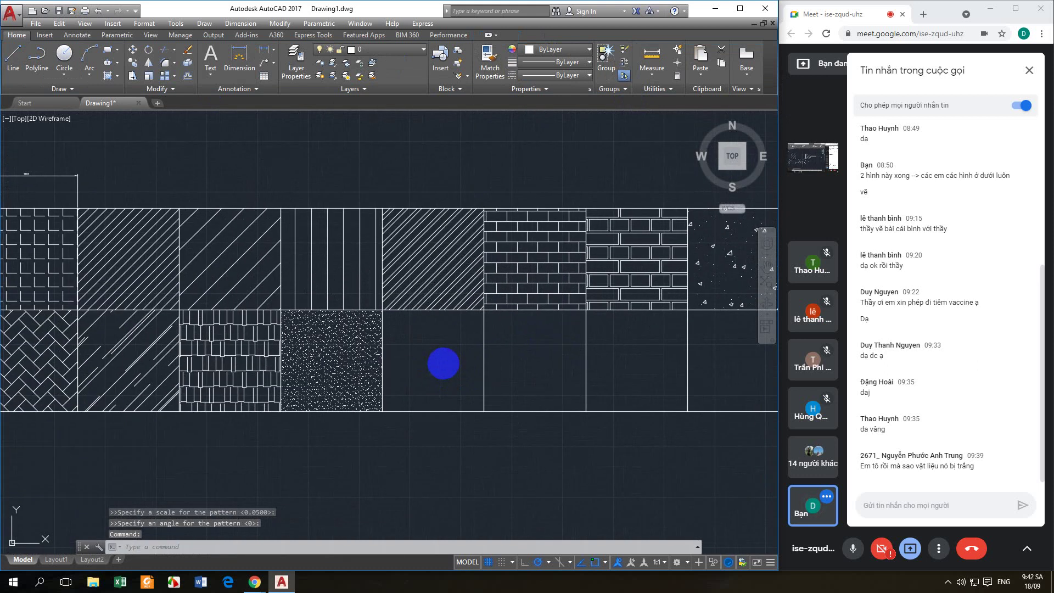
left_click(437, 356)
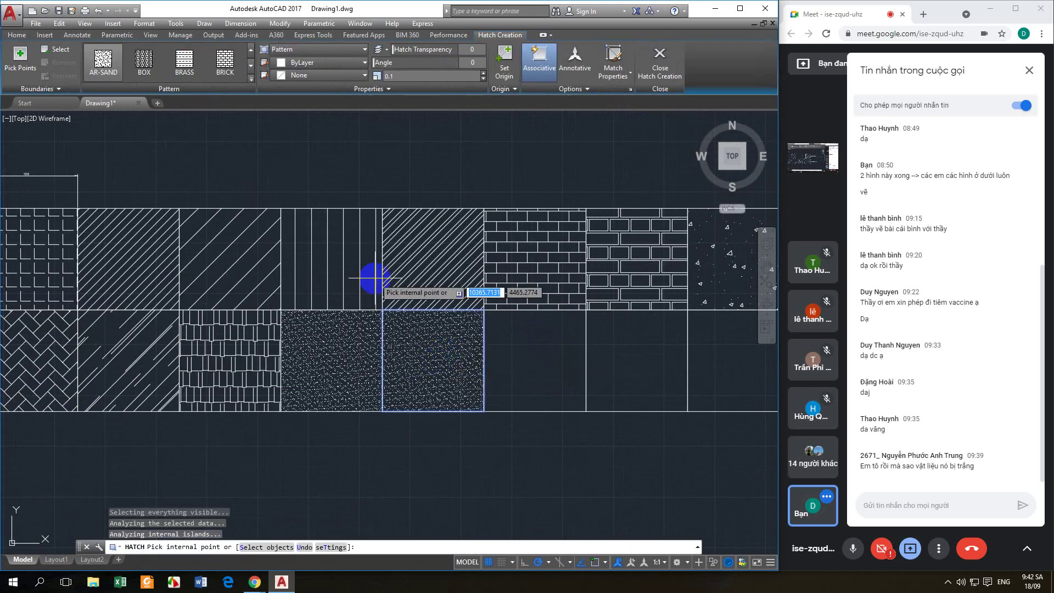
left_click(222, 64)
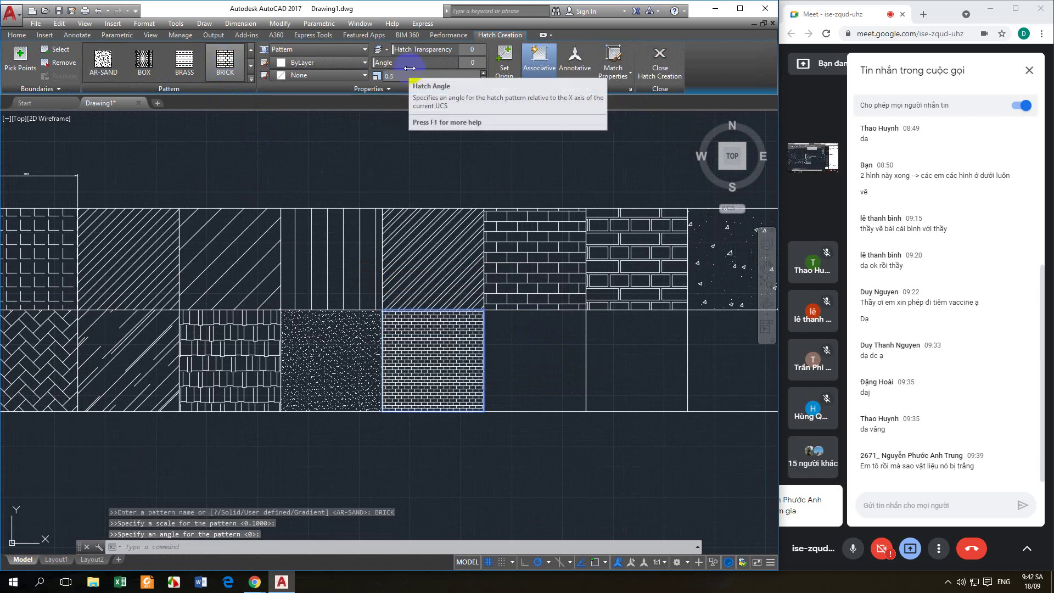
left_click(391, 76)
key("Return")
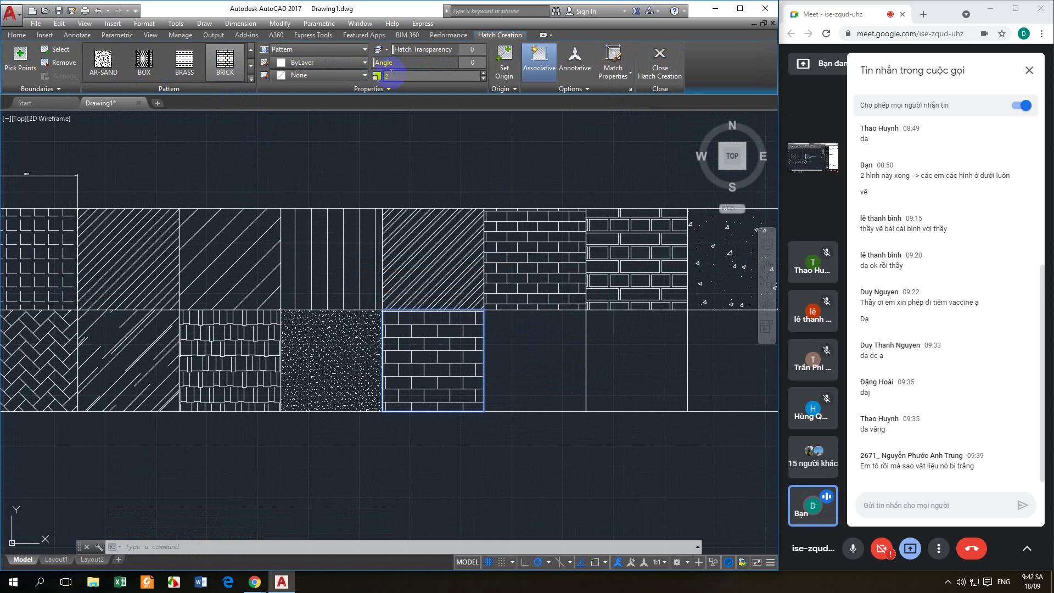
left_click(660, 69)
- Hatch the sixth square of the lower row with the BRICK pattern at scale 2 and a 45-degree angle
mouse_move(539, 308)
middle_mouse_down()
mouse_move(389, 376)
mouse_move(367, 368)
middle_mouse_up()
key("Return")
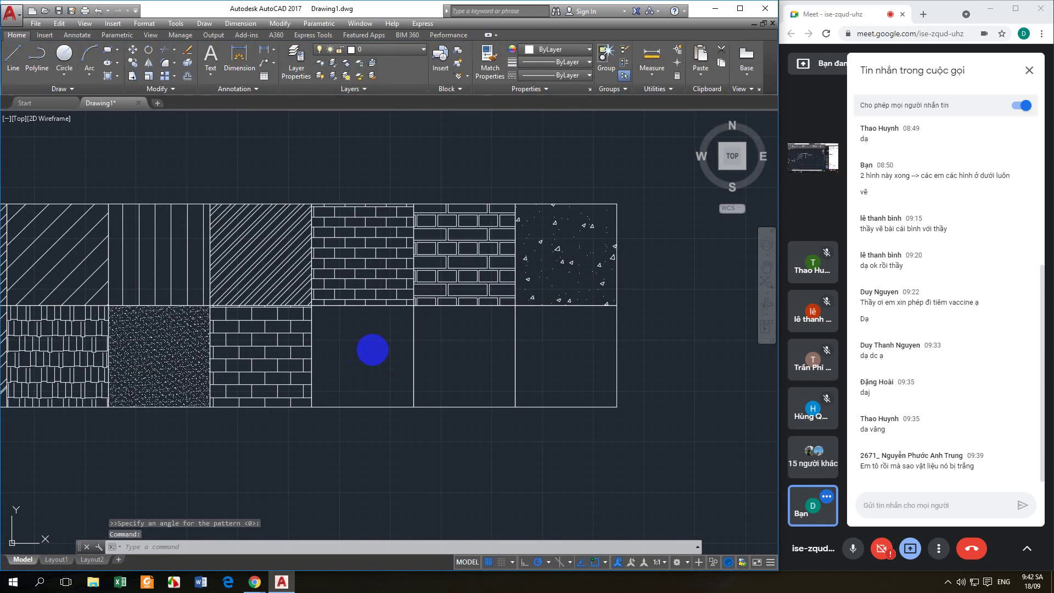
left_click(377, 348)
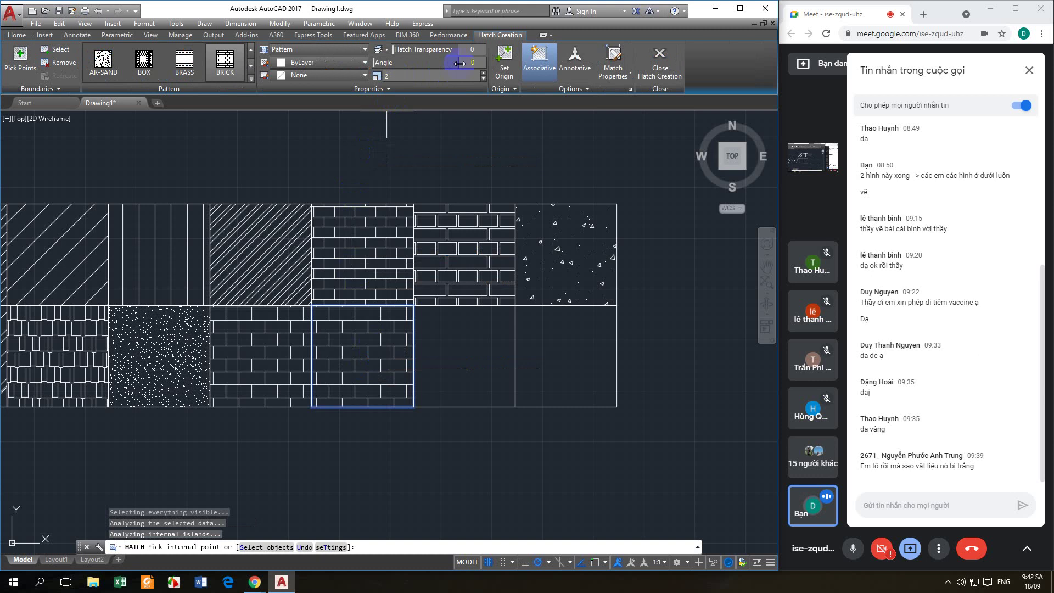
left_click_drag(464, 65, 463, 65)
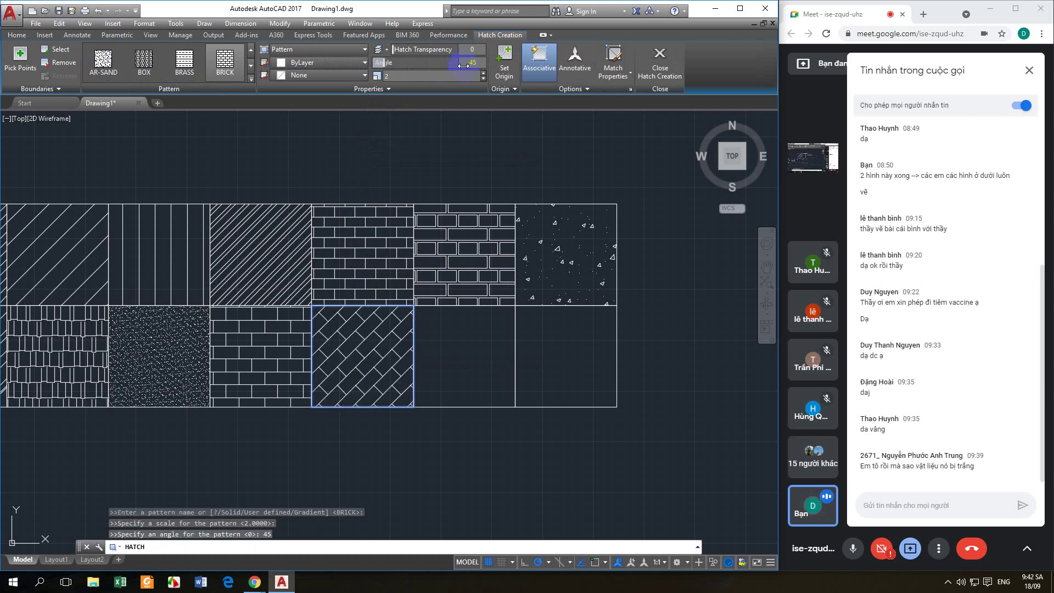
key("Return")
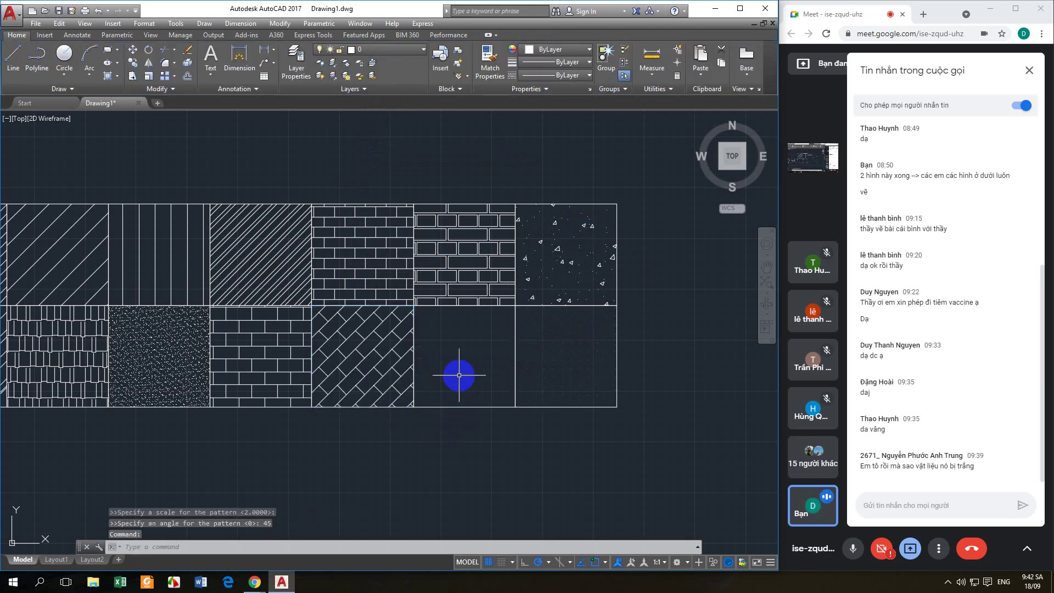
- Hatch the seventh square of the lower row with the GRAVEL pattern at scale 2 and a 0-degree angle
key("Return")
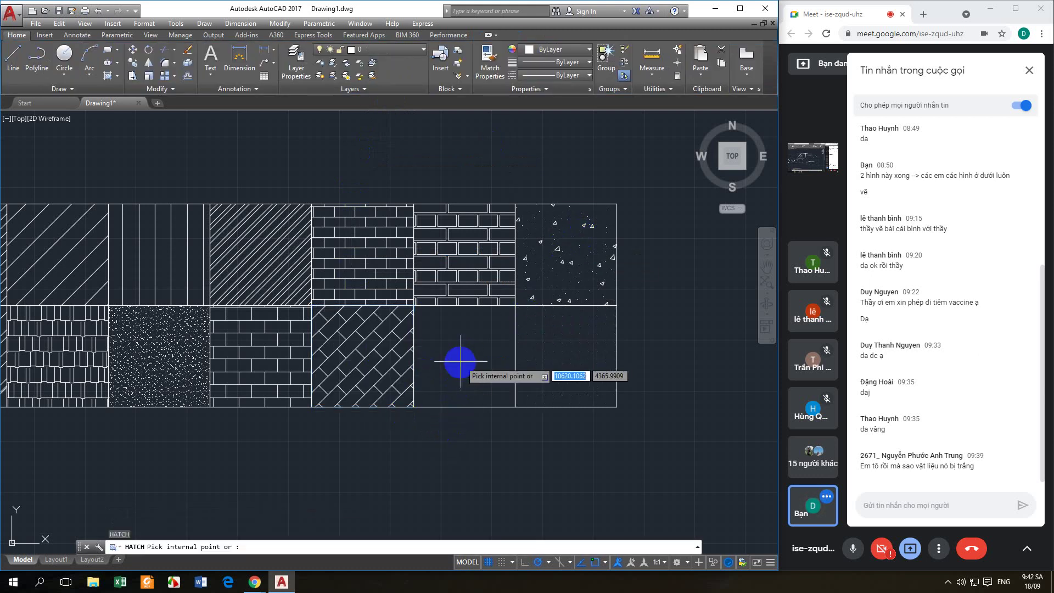
left_click(464, 364)
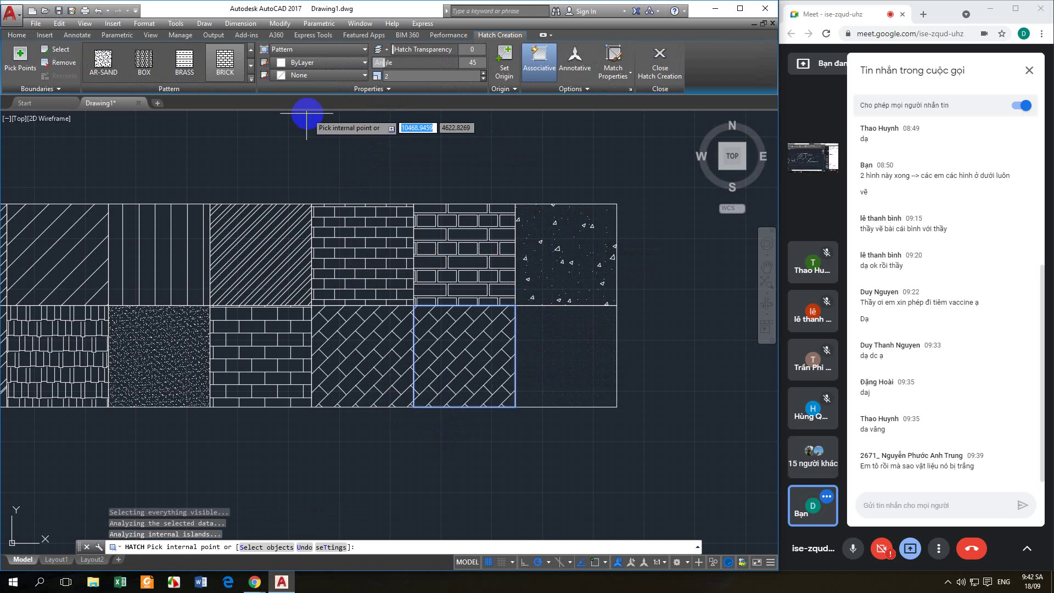
left_click(250, 83)
left_click_drag(252, 87, 255, 121)
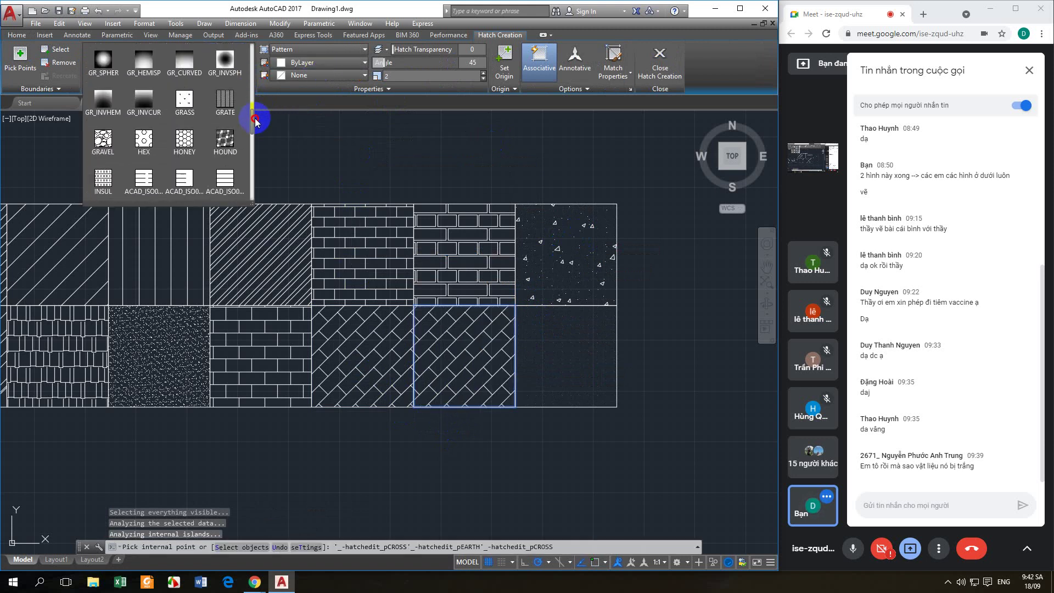
left_click(102, 140)
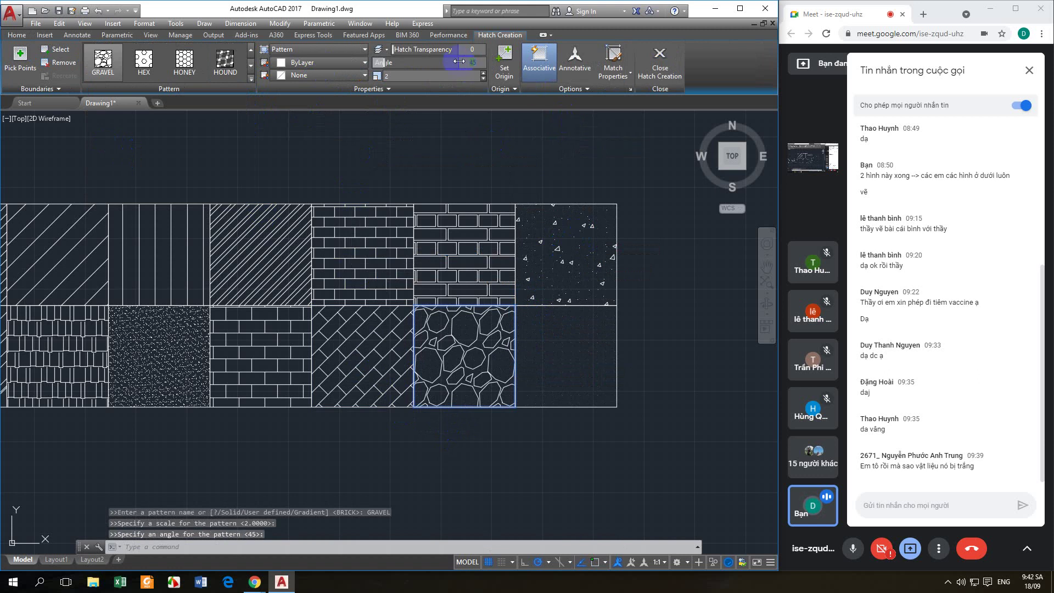
left_click_drag(459, 61, 461, 60)
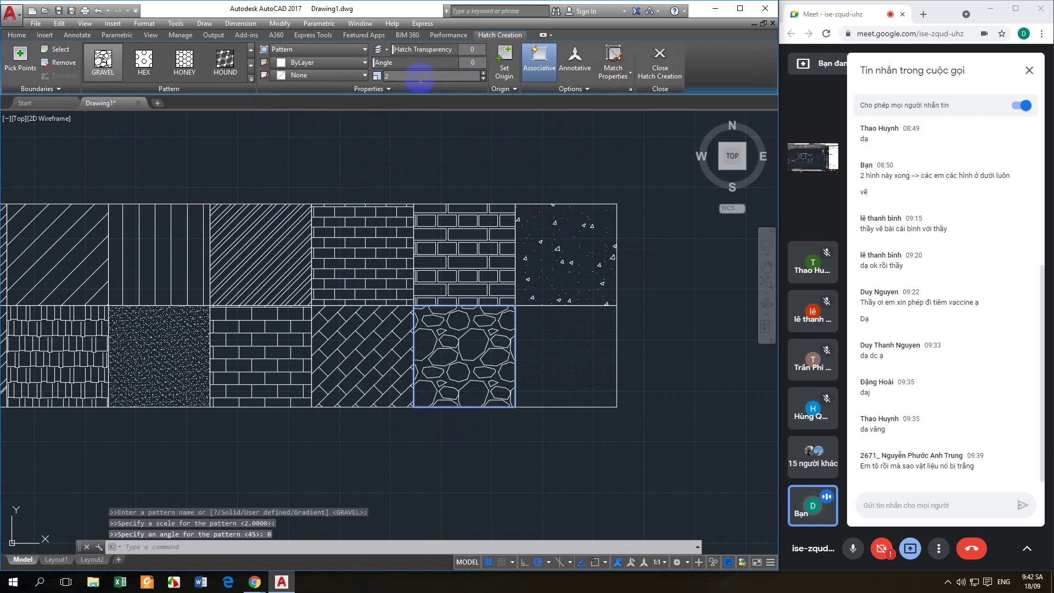
left_click(661, 61)
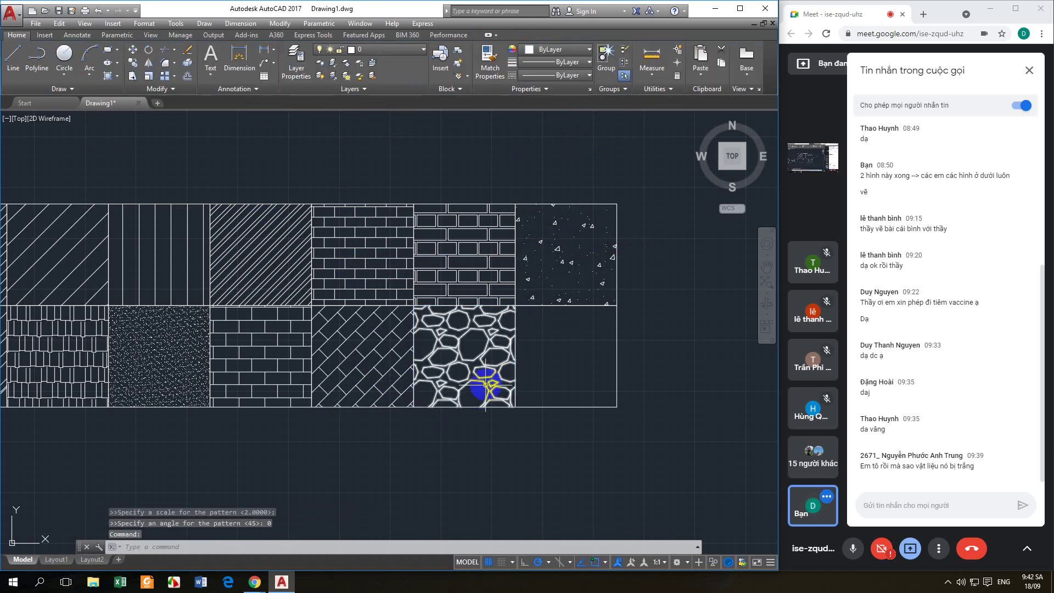
- Hatch the eighth square of the lower row with the HONEY pattern at scale 2
scroll(493, 383, "up", 2)
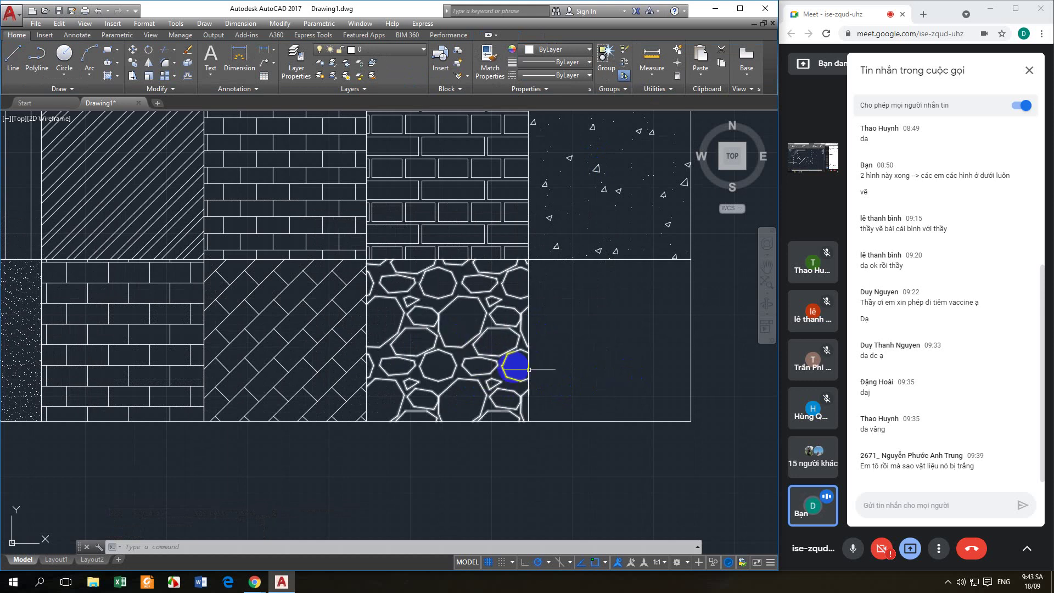
scroll(560, 369, "down", 2)
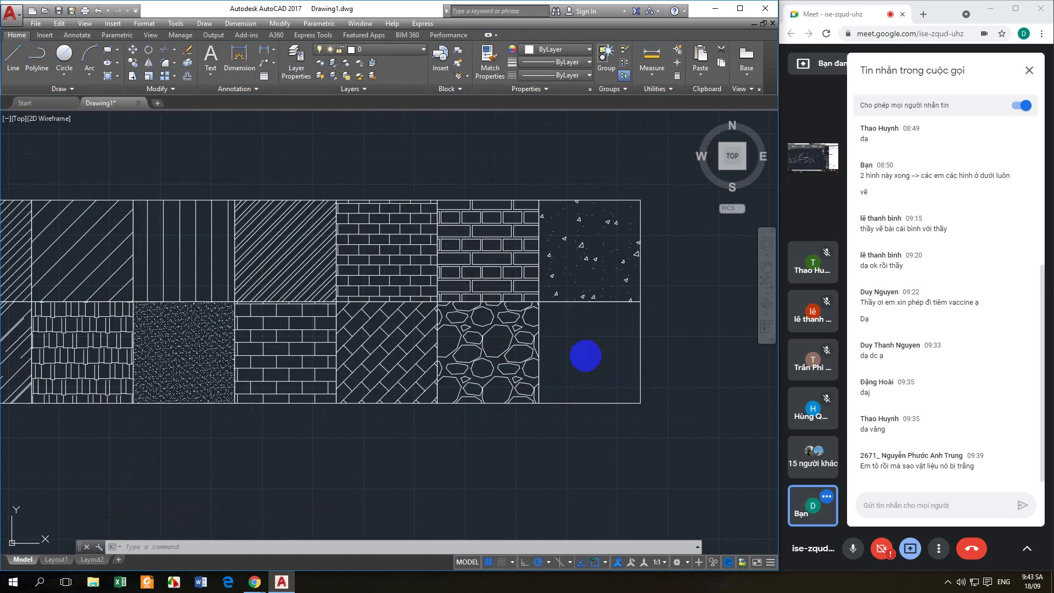
type("h")
key("Return")
left_click(586, 357)
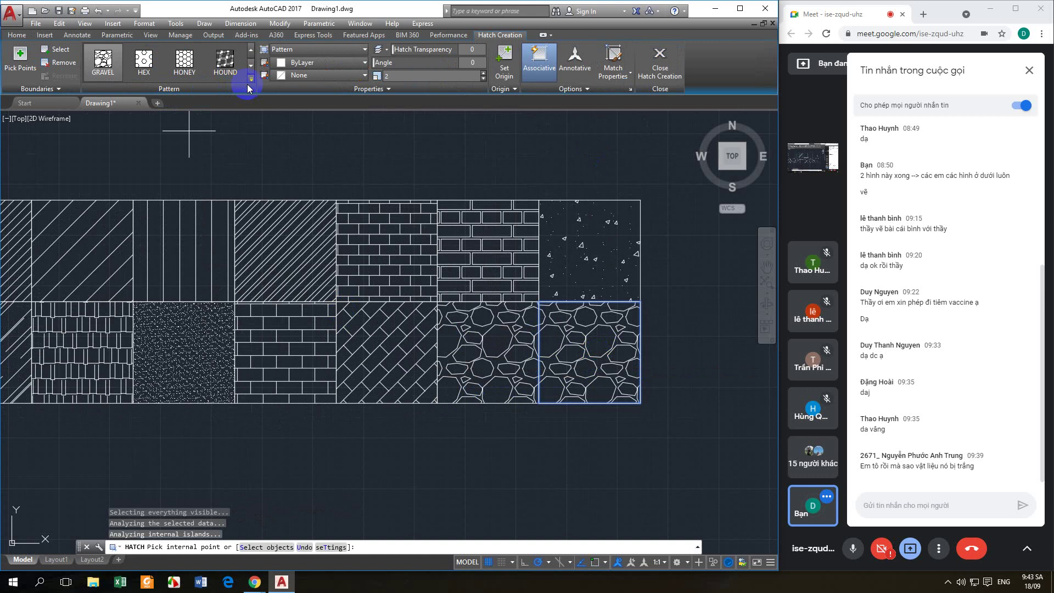
left_click(251, 80)
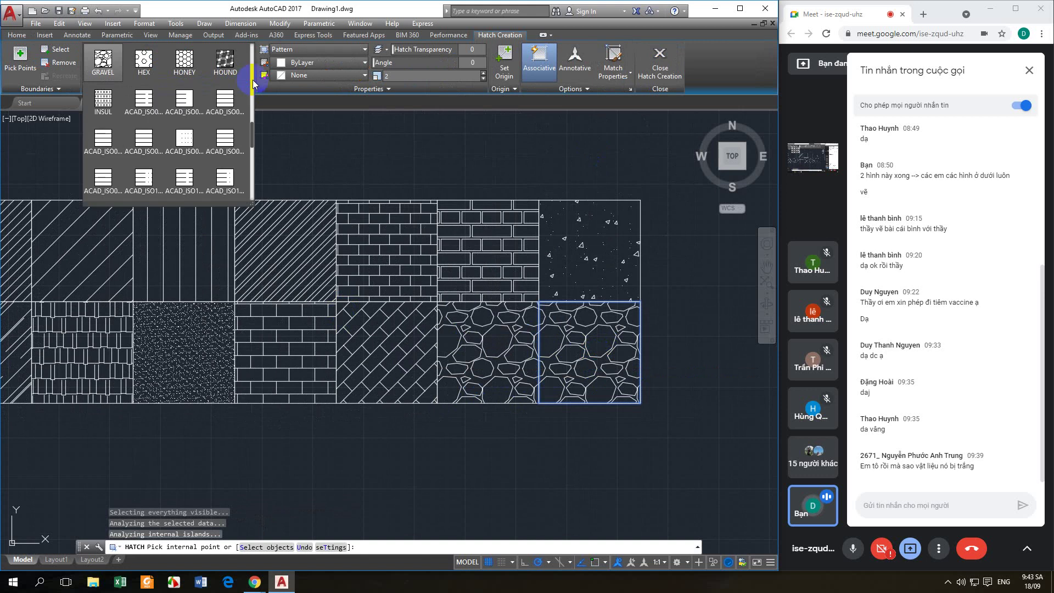
left_click(186, 68)
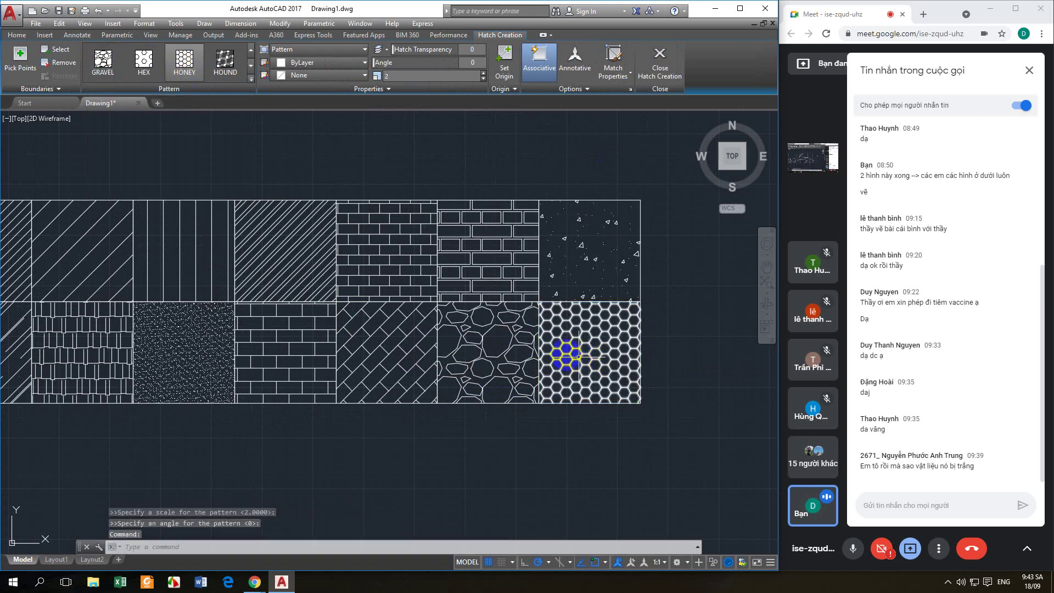
- Draw a separate rectangle slightly larger than a grid square, below the fifth and sixth squares of the lower row
key("Return")
scroll(564, 353, "down", 1)
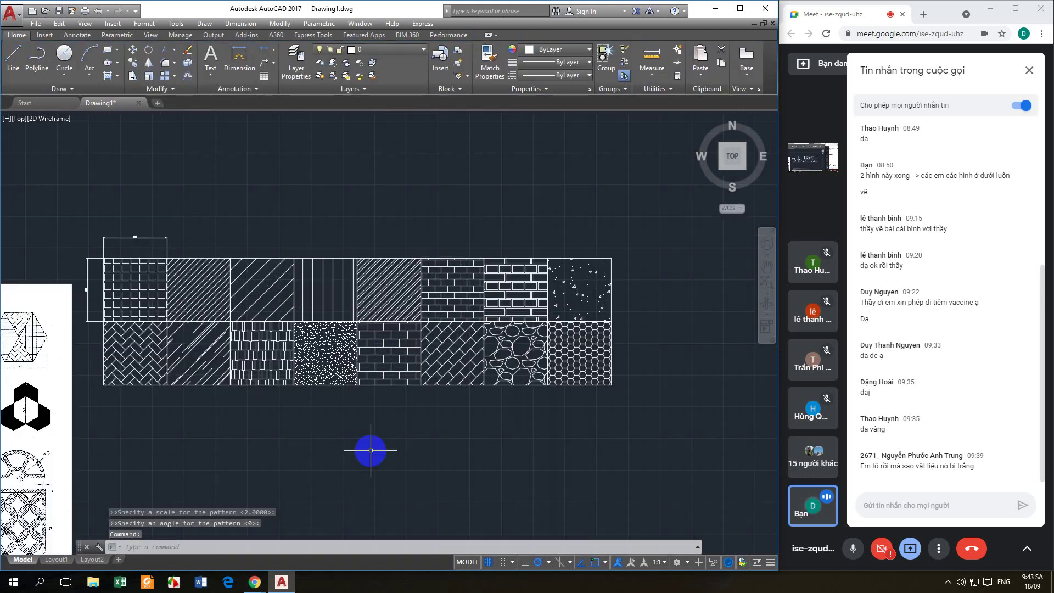
type("rec")
key("Return")
left_click(383, 422)
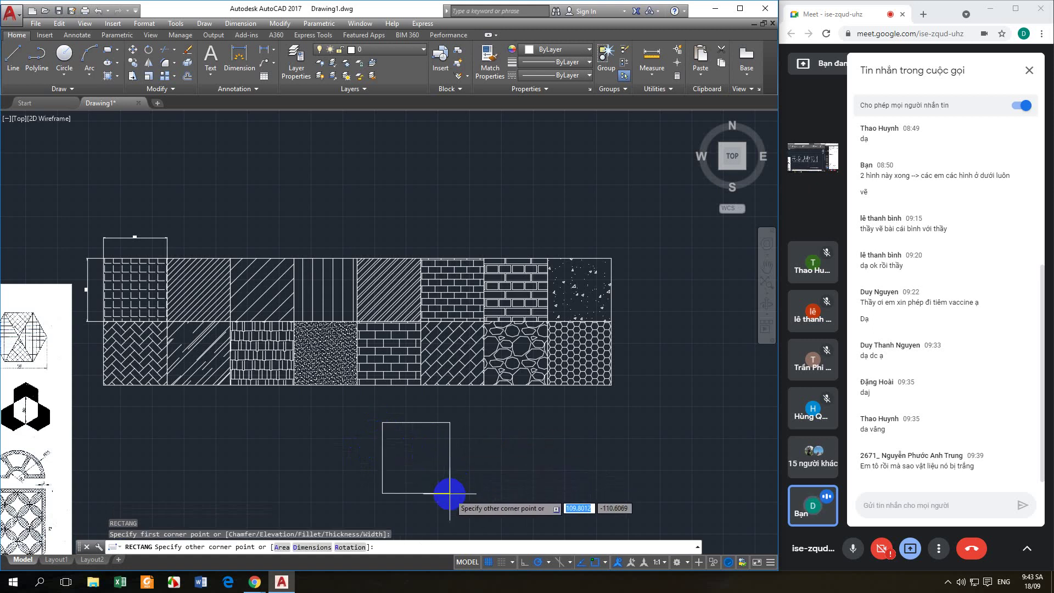
left_click(449, 496)
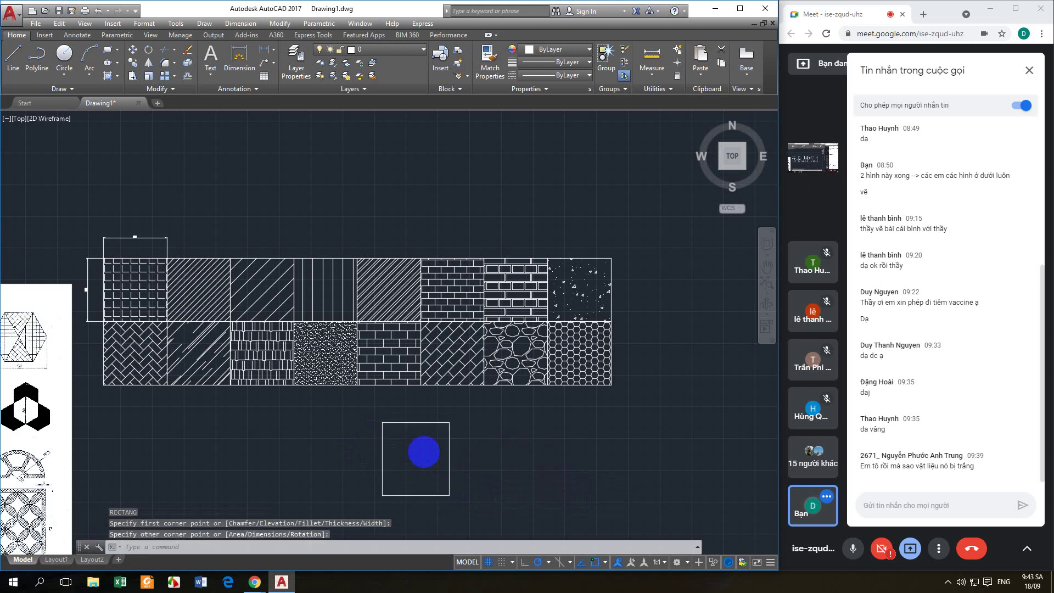
- Hatch the separate rectangle below the grid with the SOLID pattern
type("h")
key("Return")
left_click(404, 455)
left_click(225, 62)
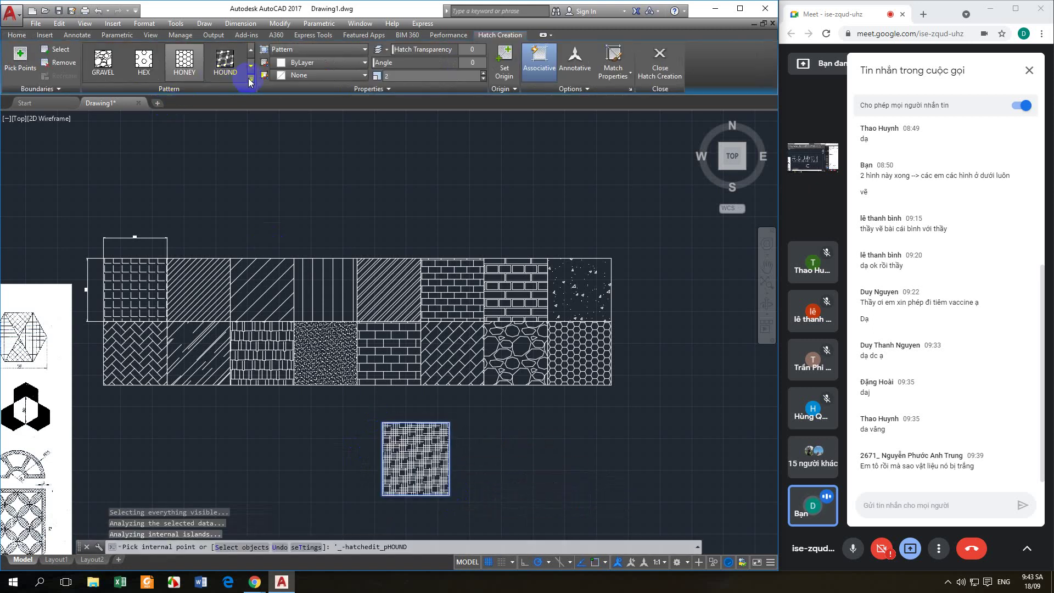
left_click(250, 81)
left_click_drag(250, 123, 251, 54)
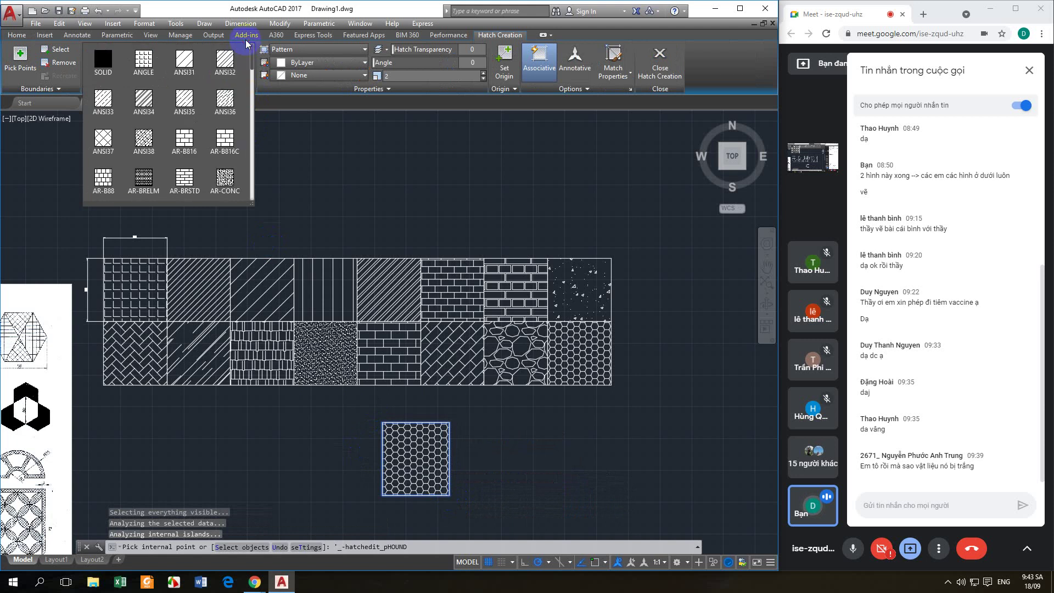
left_click(113, 67)
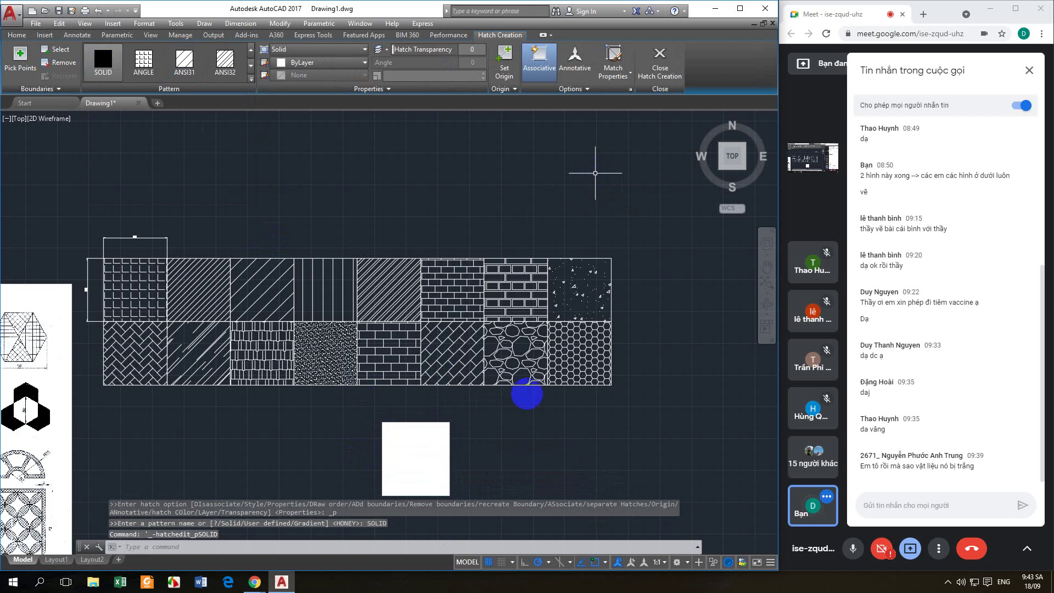
scroll(517, 393, "up", 3)
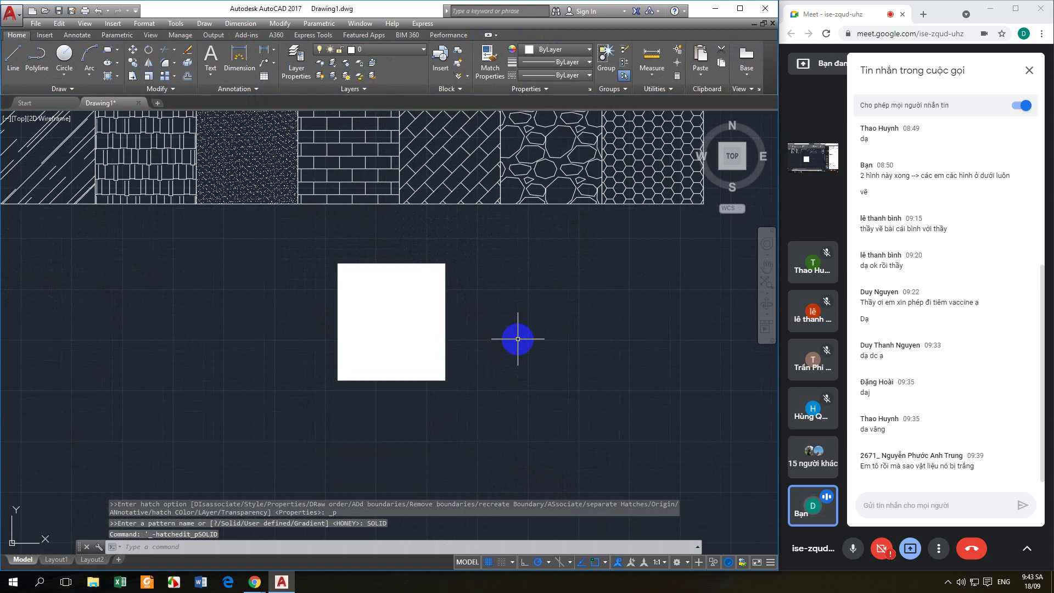
scroll(513, 337, "down", 4)
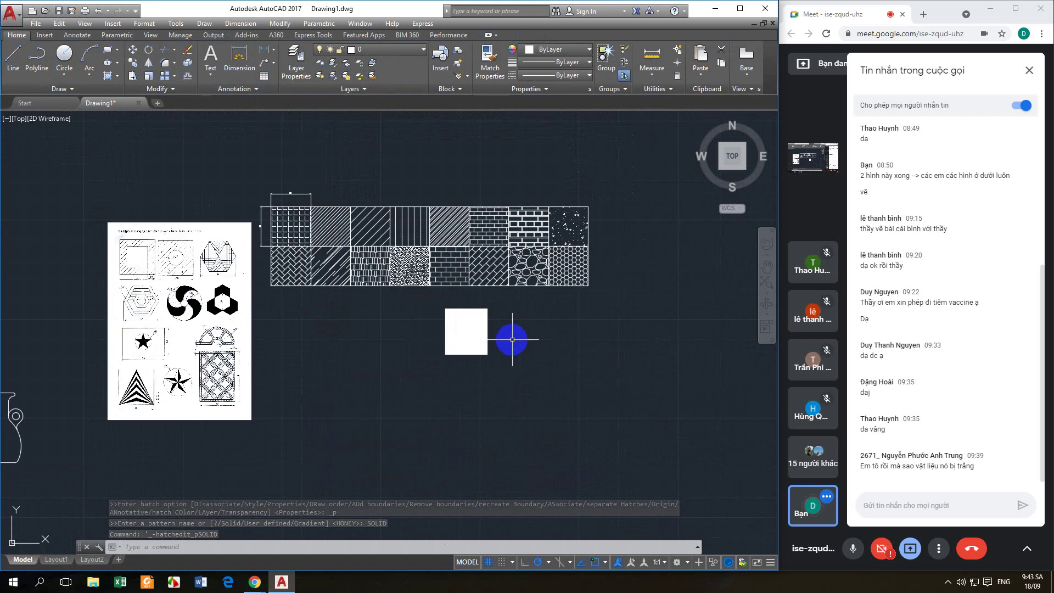
scroll(518, 316, "up", 2)
middle_click_drag(518, 316, 494, 389)
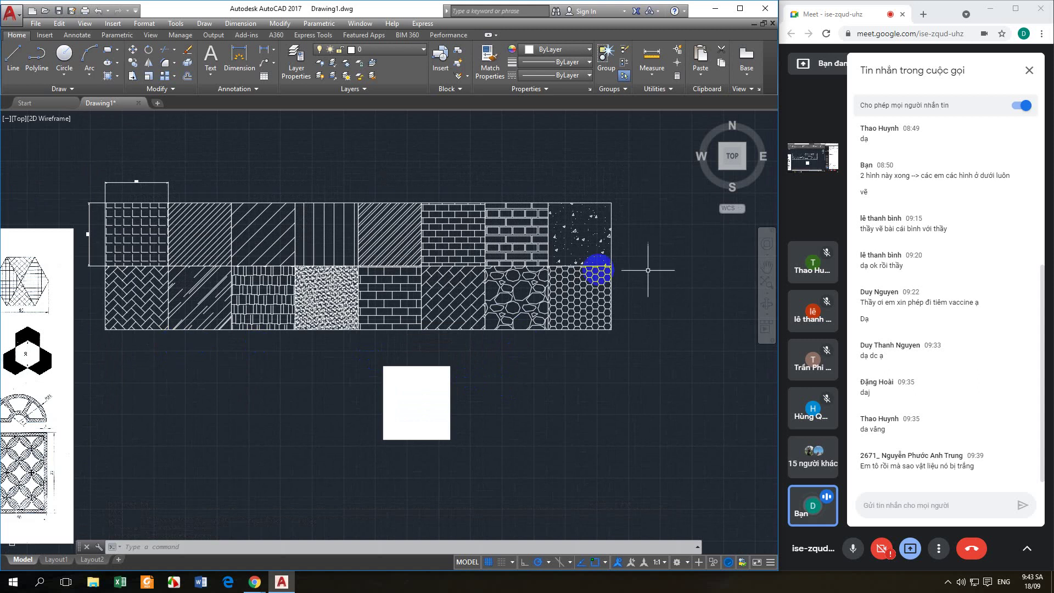